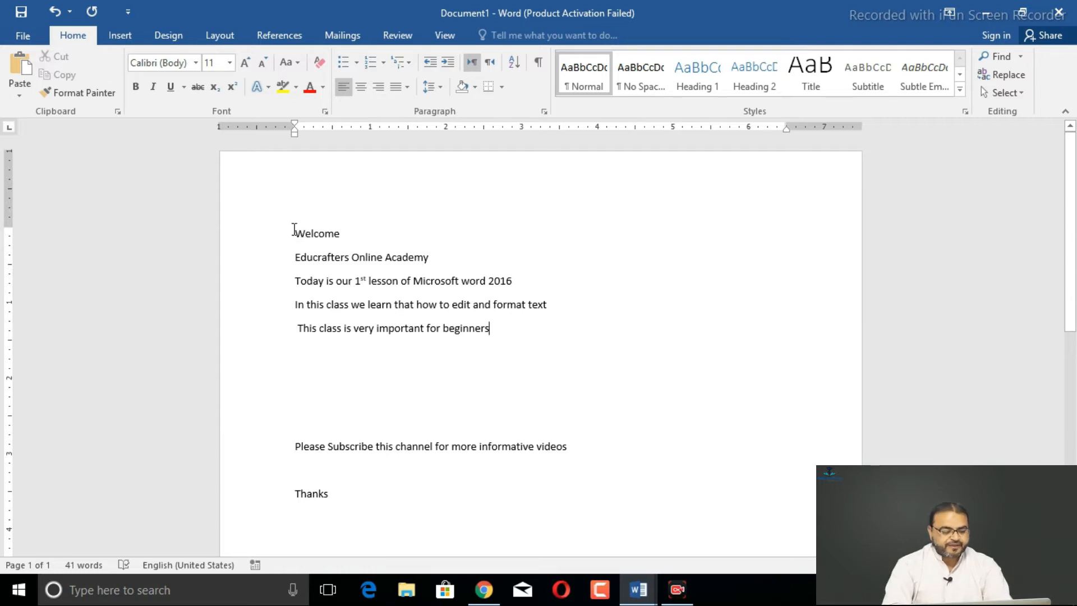
Format the "Welcome" line as bold, italic and underlined, with a font size of 72.
left_click_drag(294, 230, 345, 246)
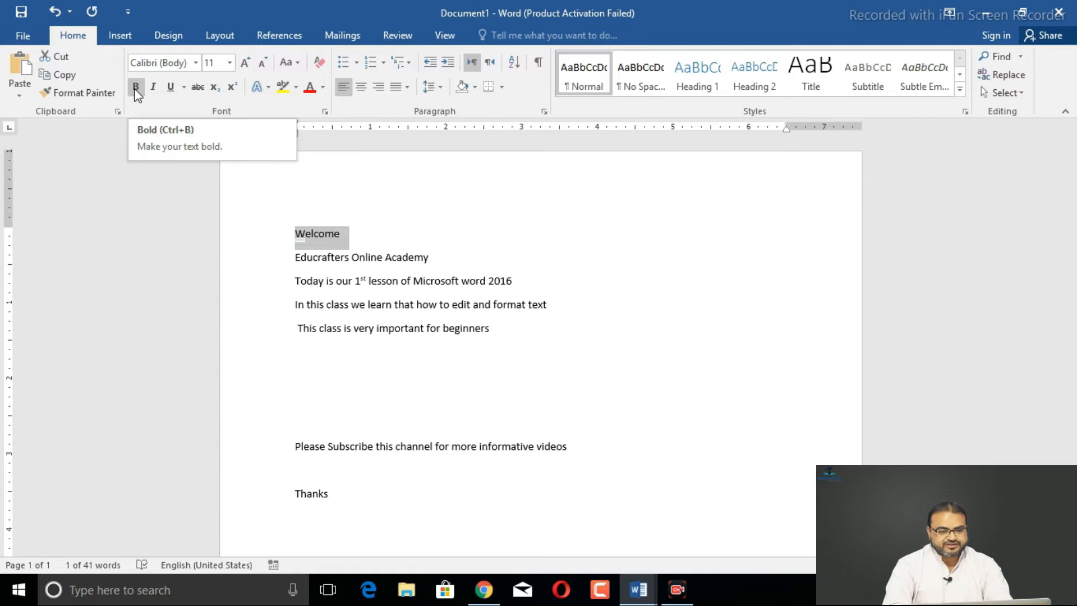
left_click(136, 87)
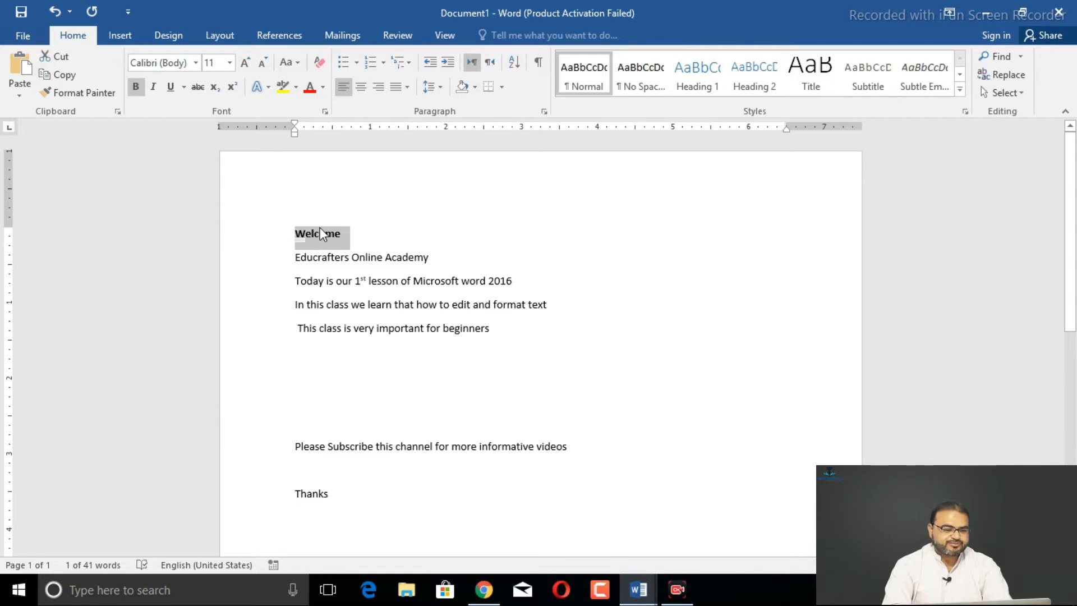
left_click(157, 91)
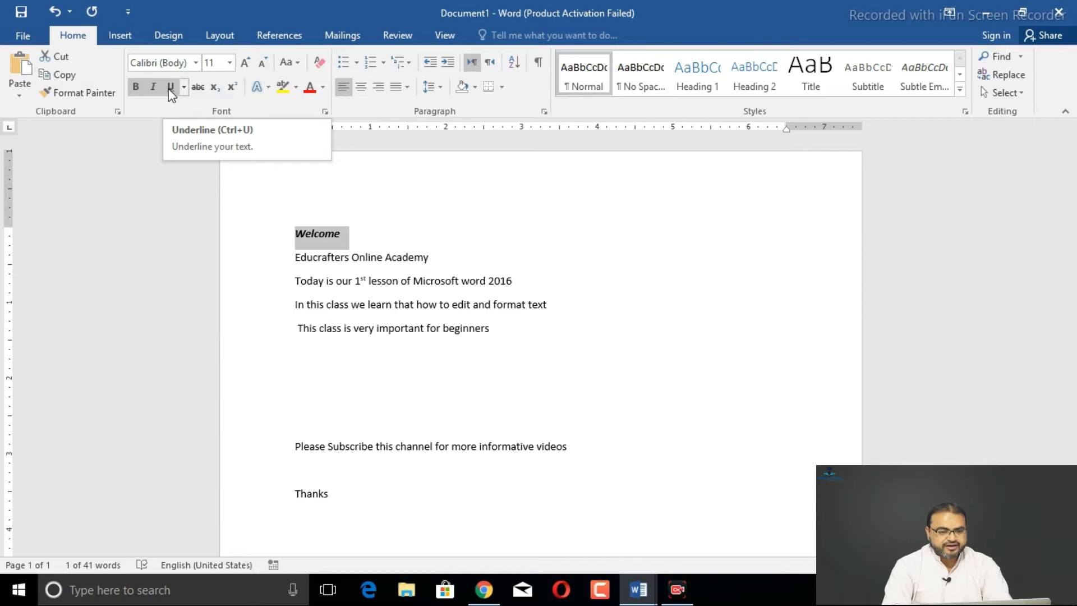
left_click(170, 87)
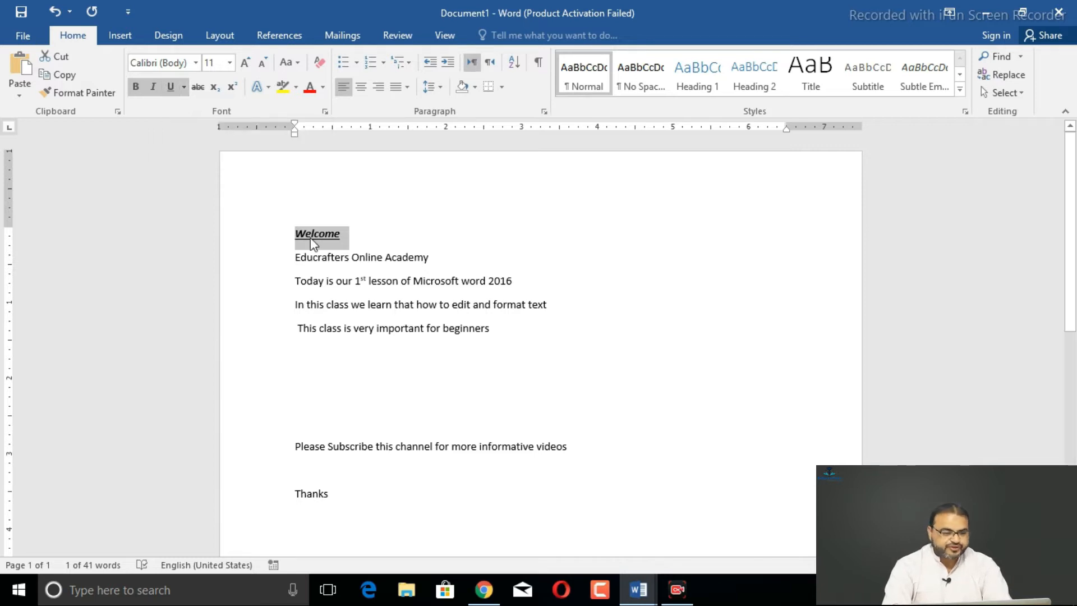
left_click(231, 63)
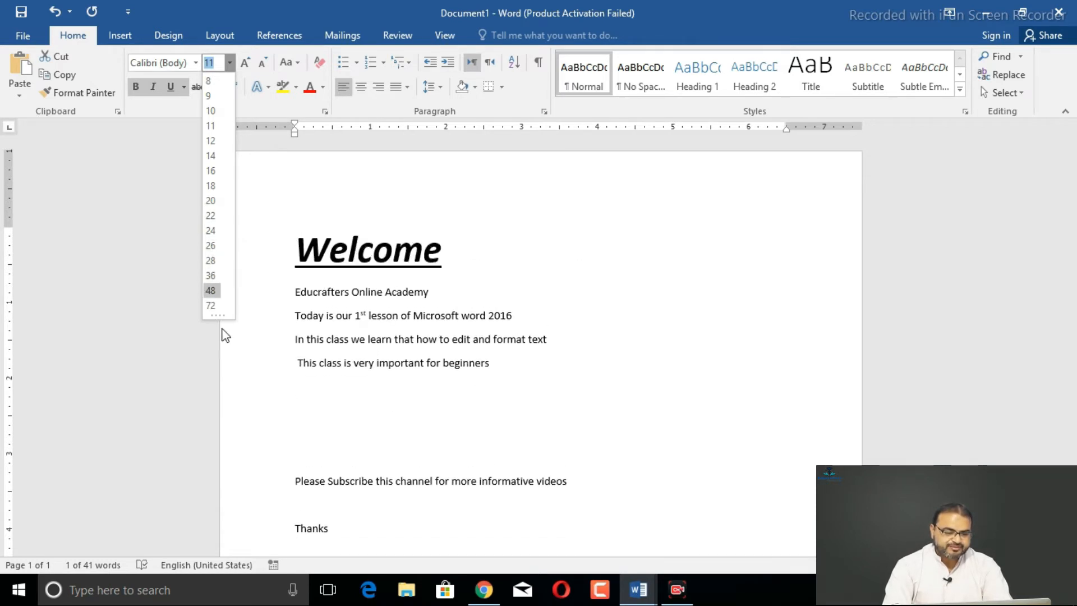
left_click(212, 306)
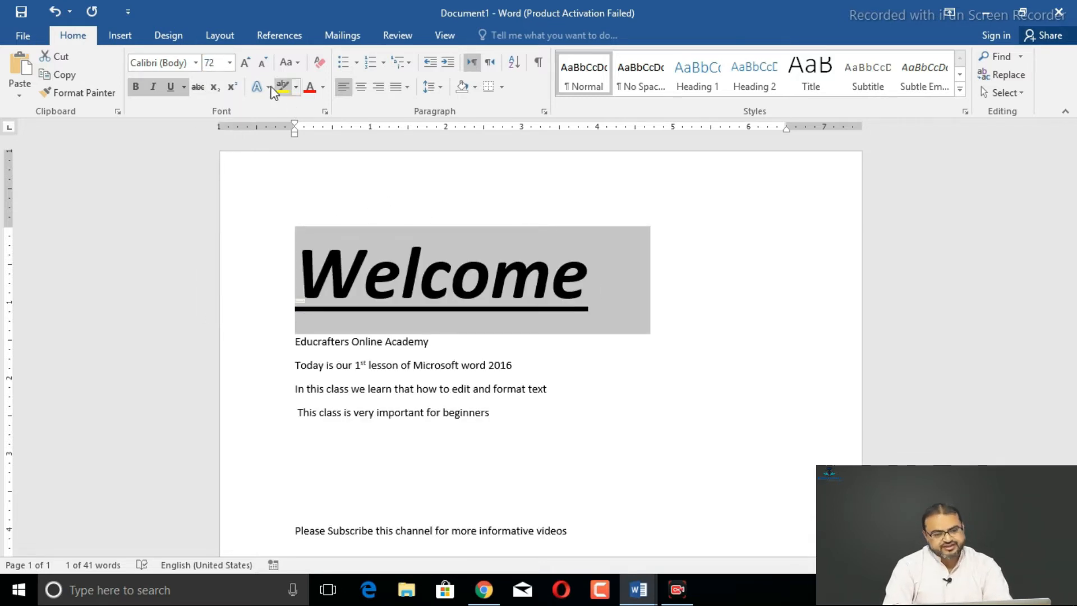
Try enlarging the "Welcome" text to size 90 and shrinking it to 48, and bring it back to 72.
left_click(252, 64)
left_click(252, 65)
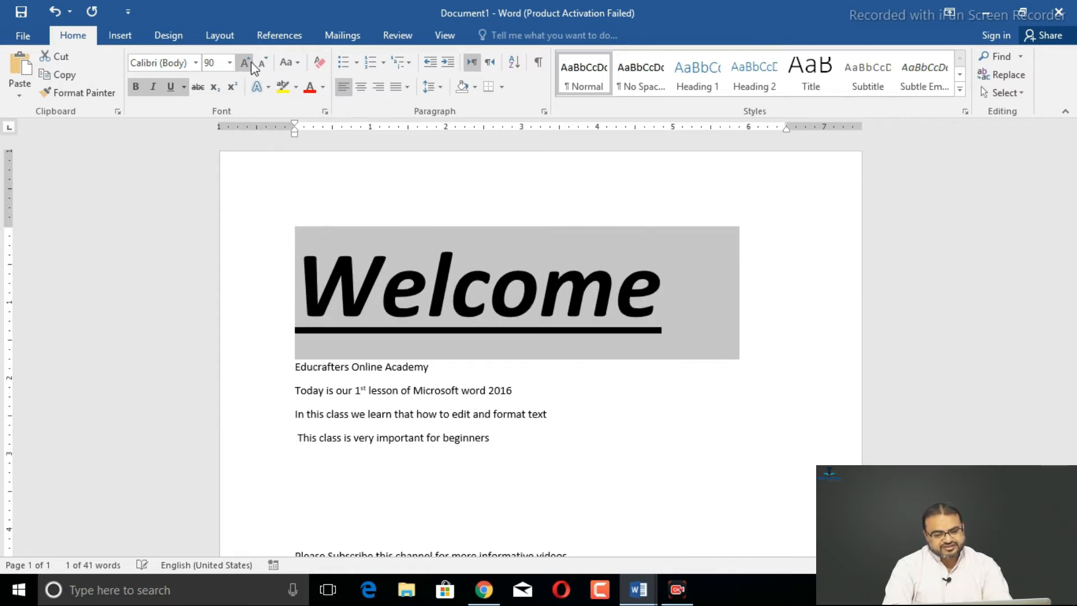
left_click(264, 63)
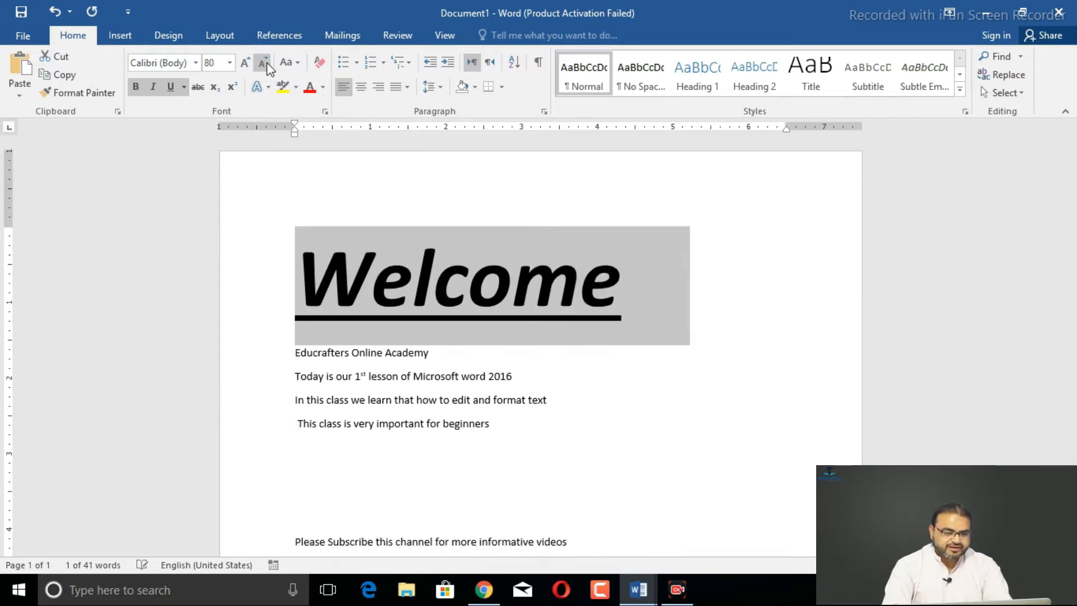
left_click(264, 63)
left_click(267, 66)
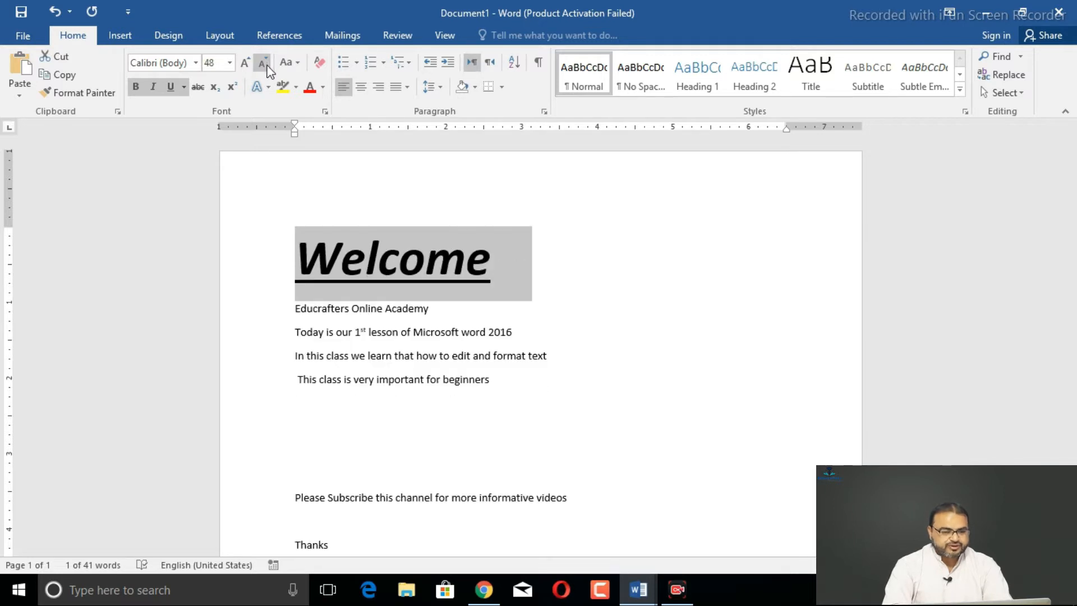
left_click(246, 64)
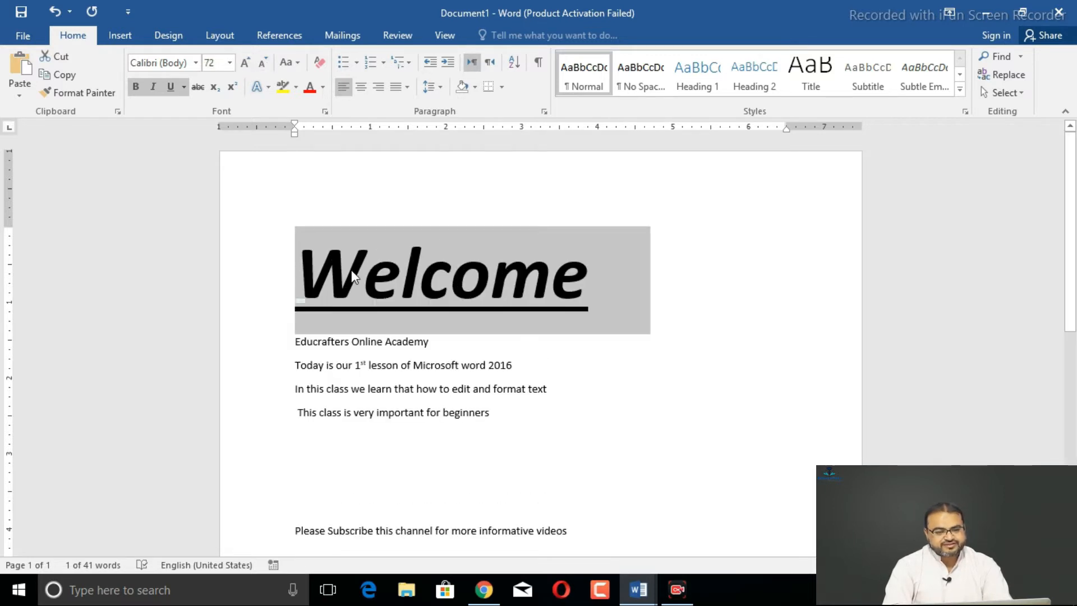
Format the "Educrafters Online Academy" line as bold, size 20, in the standard Dark Red font color.
left_click(277, 349)
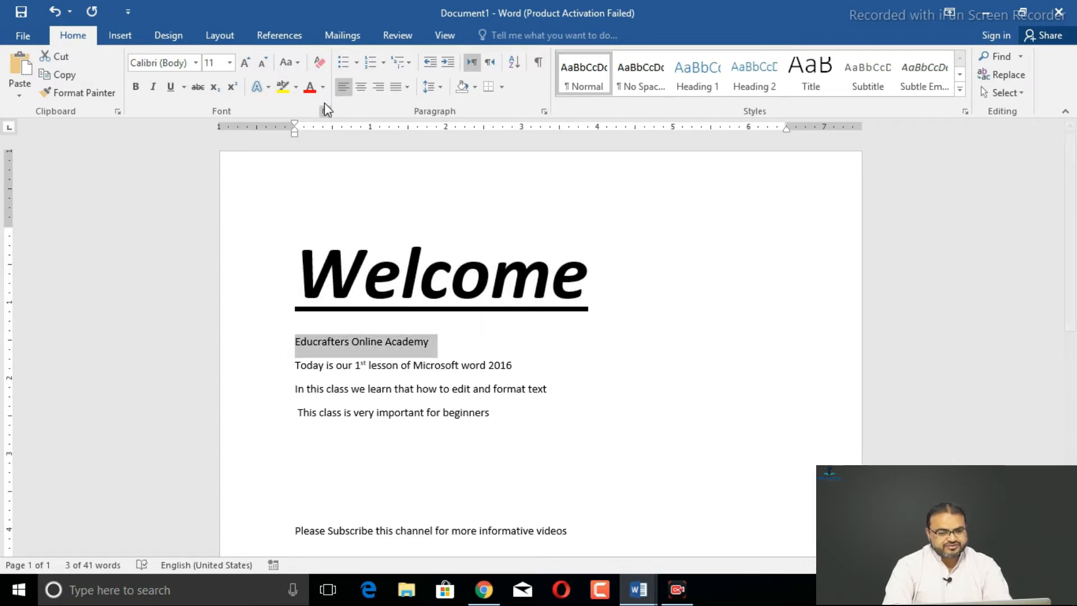
left_click(252, 69)
left_click(251, 69)
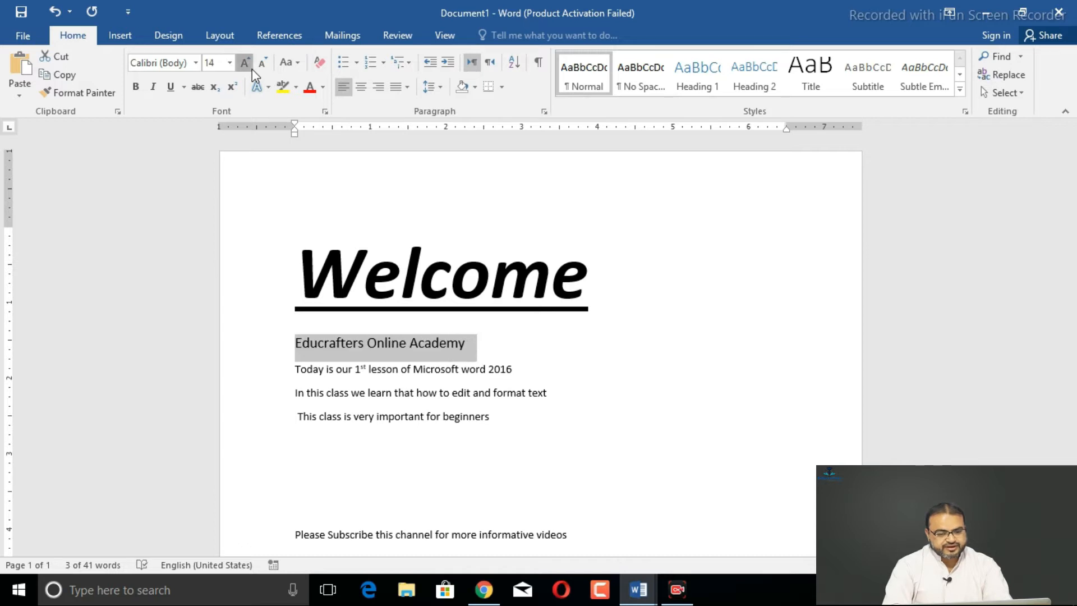
left_click(251, 69)
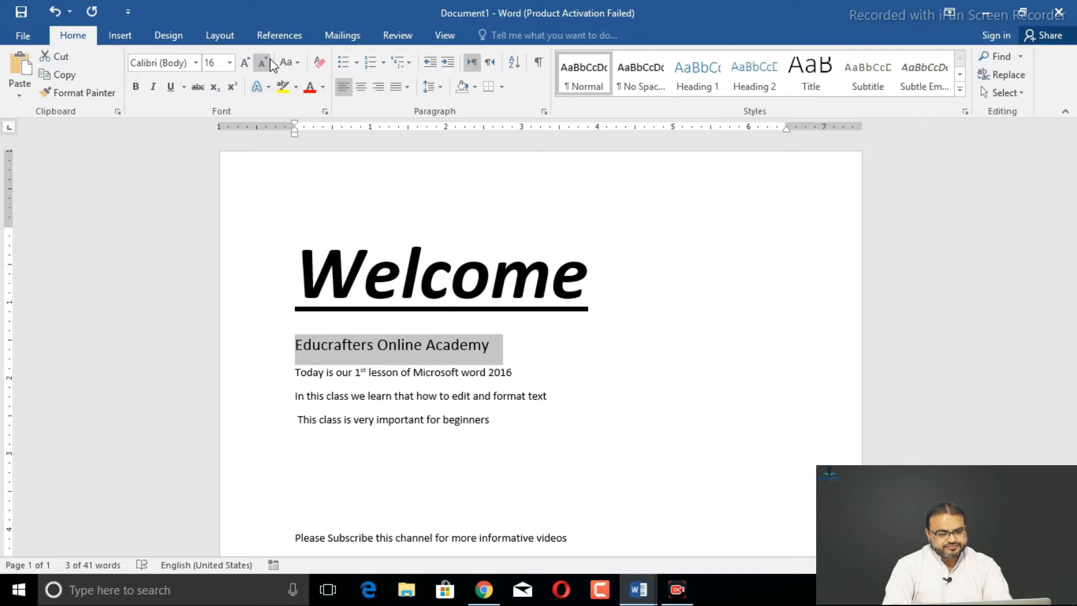
left_click(324, 88)
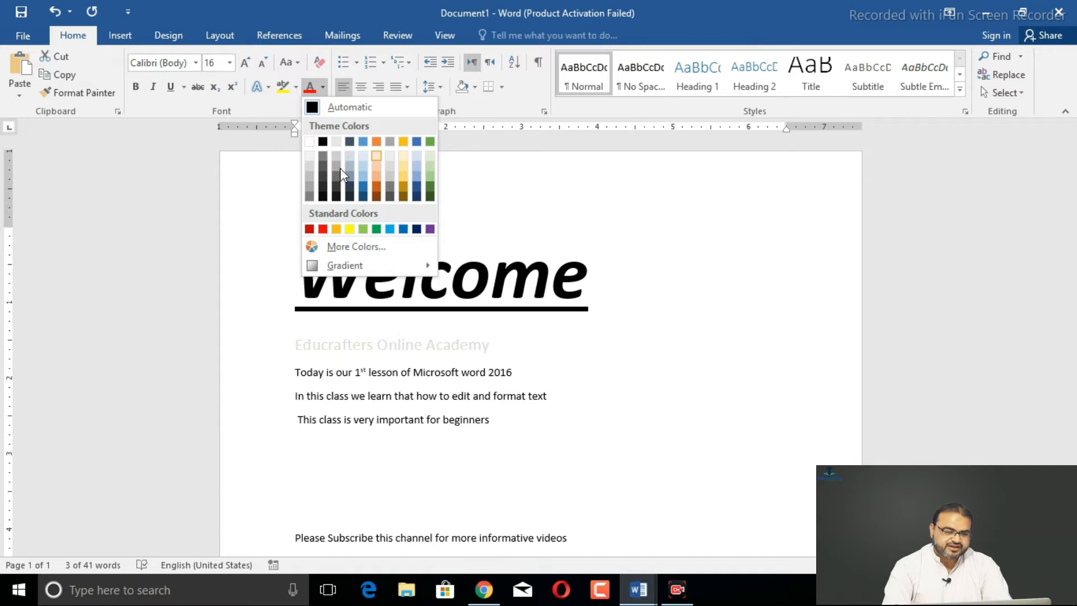
left_click(312, 230)
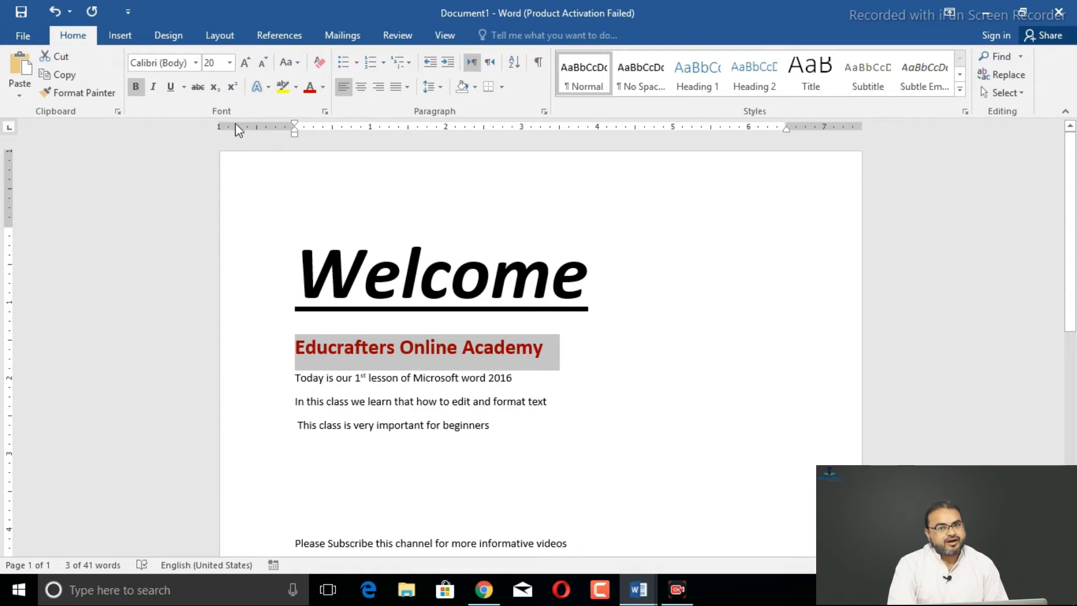
Change the font of the "Welcome" line to Berlin Sans FB Demi.
left_click(253, 289)
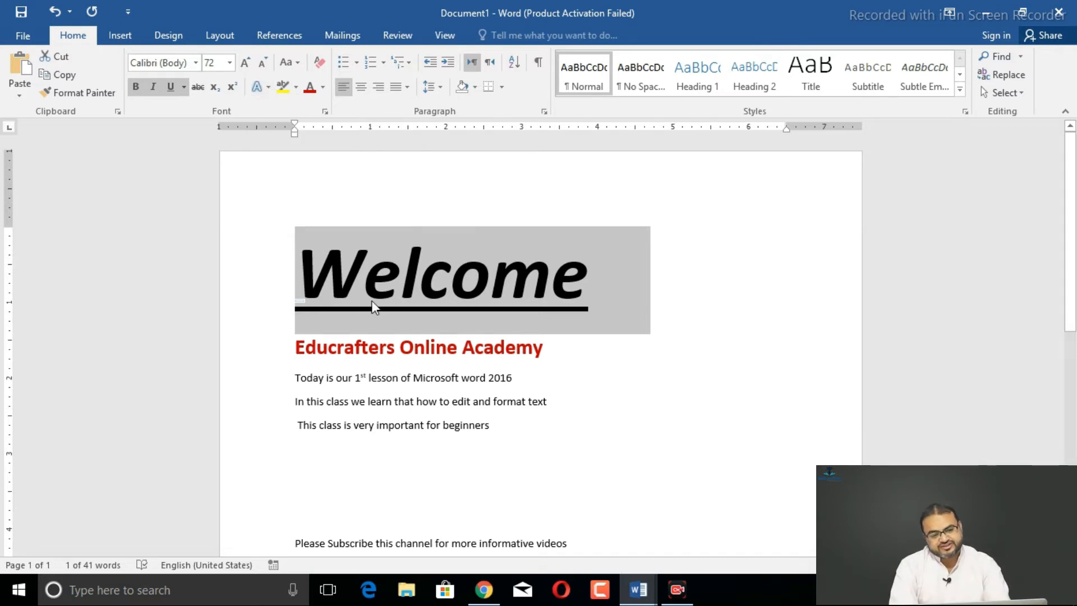
left_click(195, 65)
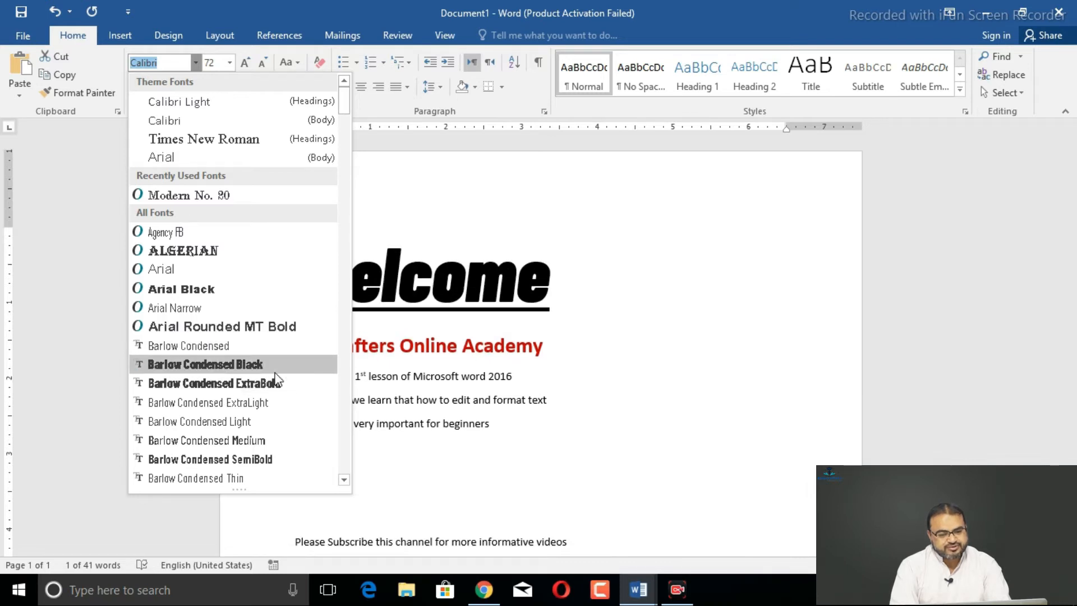
left_click_drag(349, 99, 350, 133)
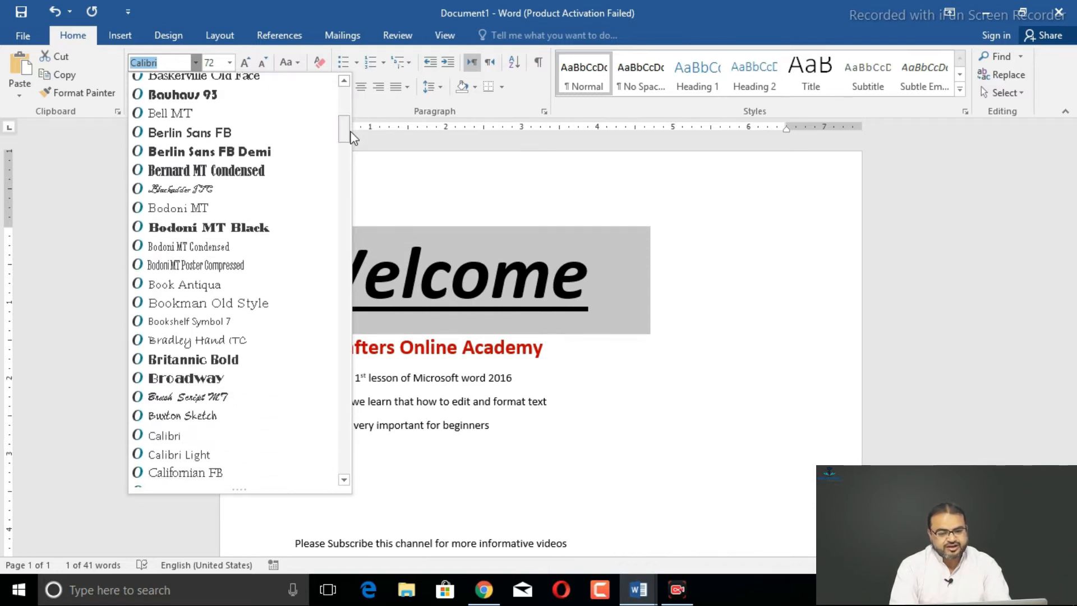
left_click(277, 152)
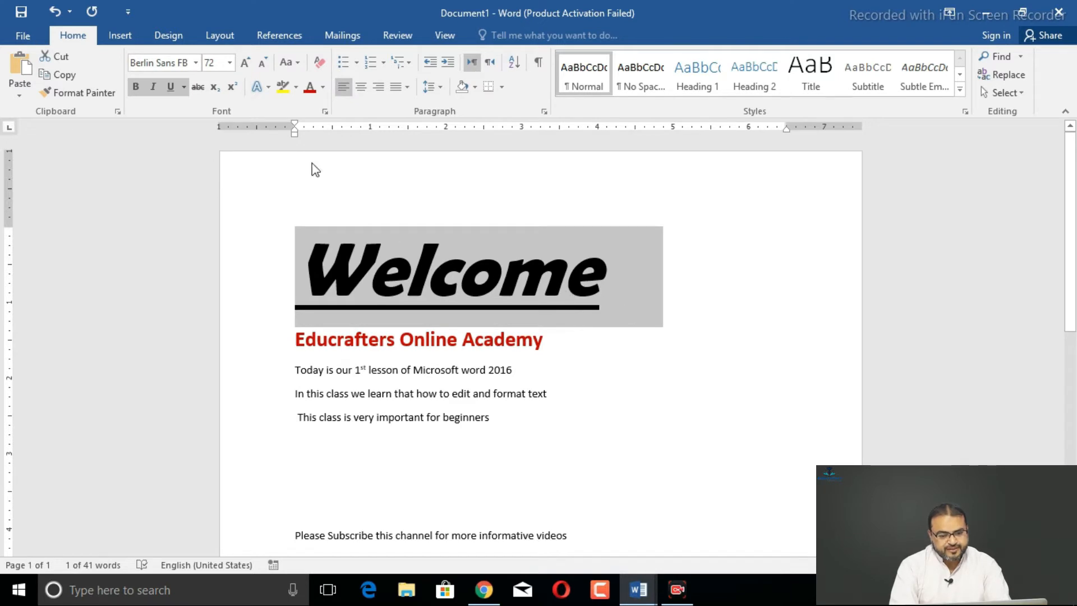
Color the "Welcome" line in the standard Light Green and center it on the page.
left_click(323, 87)
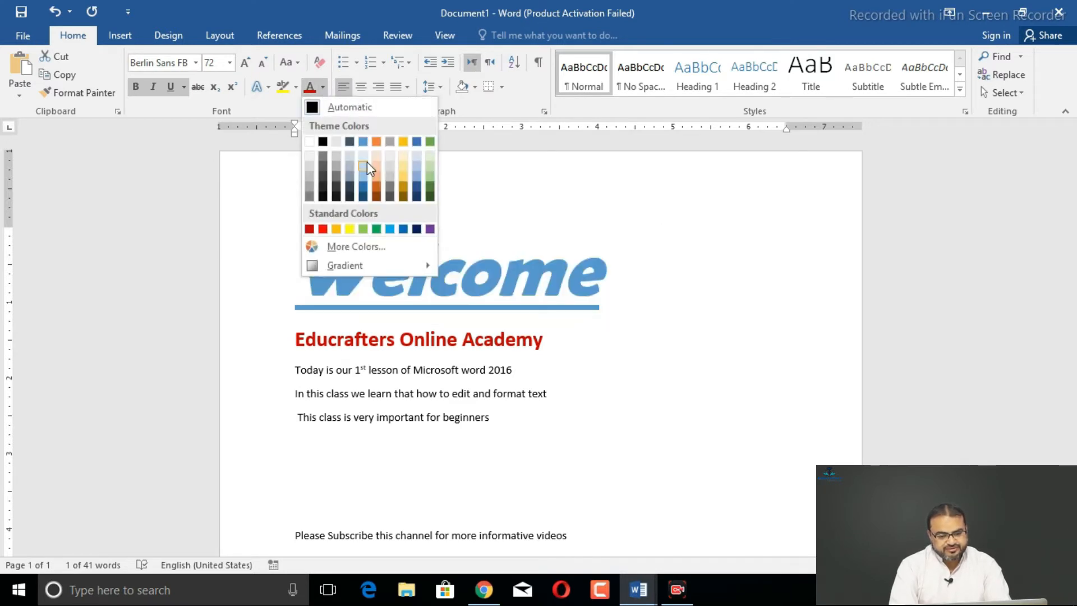
left_click(364, 230)
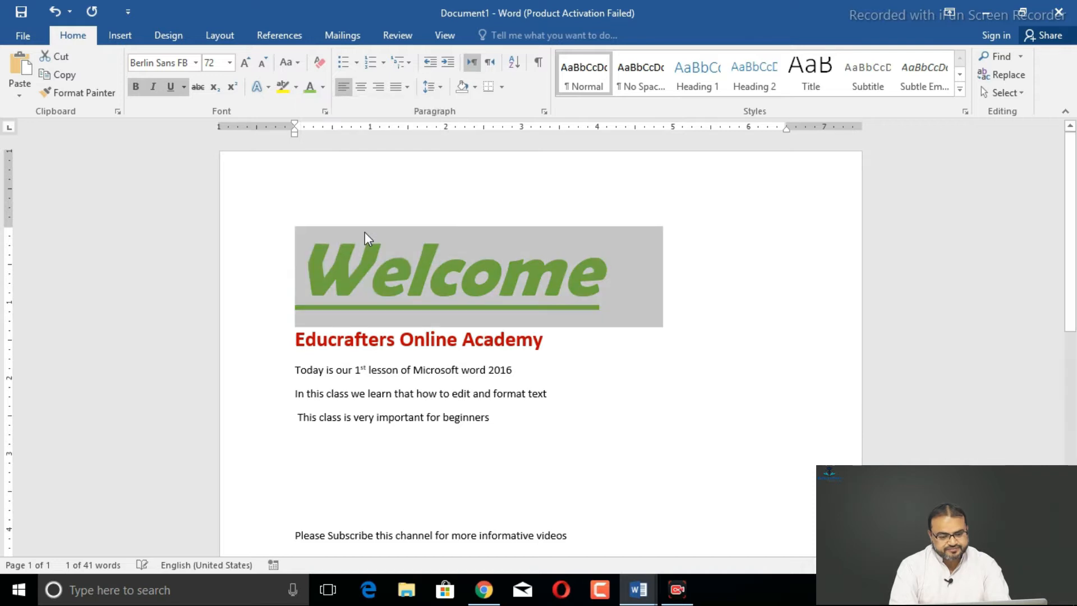
left_click(361, 86)
left_click(513, 370)
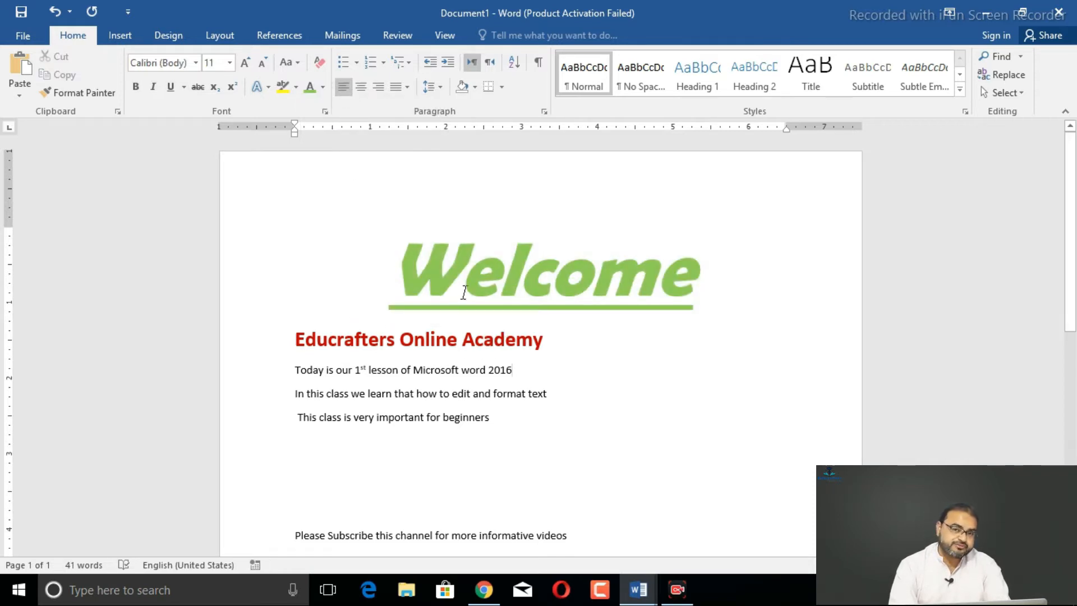
Enlarge the three lines from "Today is our 1st lesson" to "important for beginners" to size 14 and make them bold.
left_click_drag(296, 369, 503, 432)
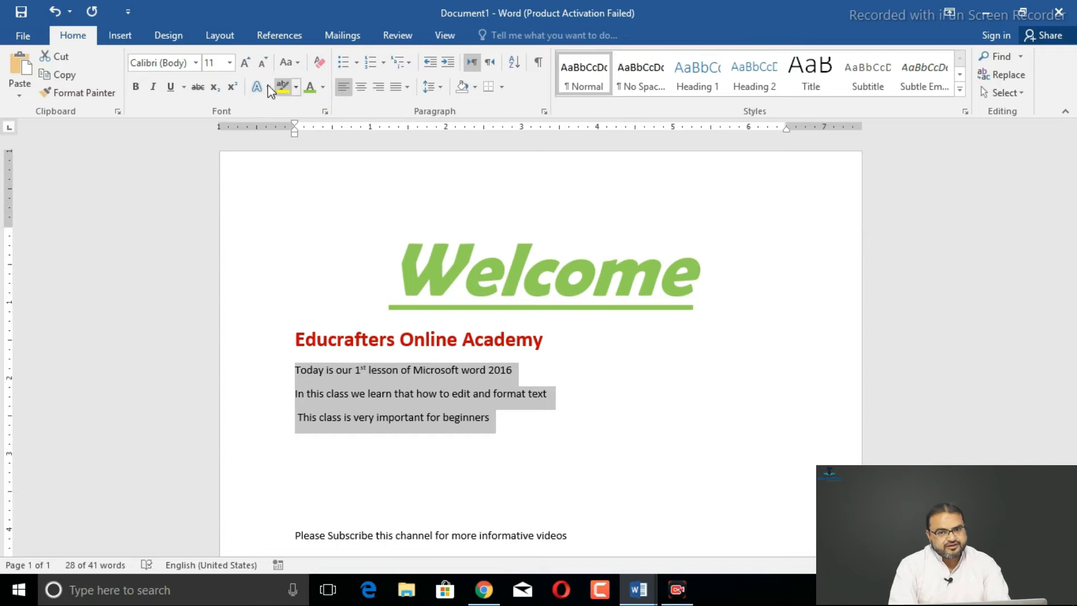
left_click(247, 62)
left_click(247, 63)
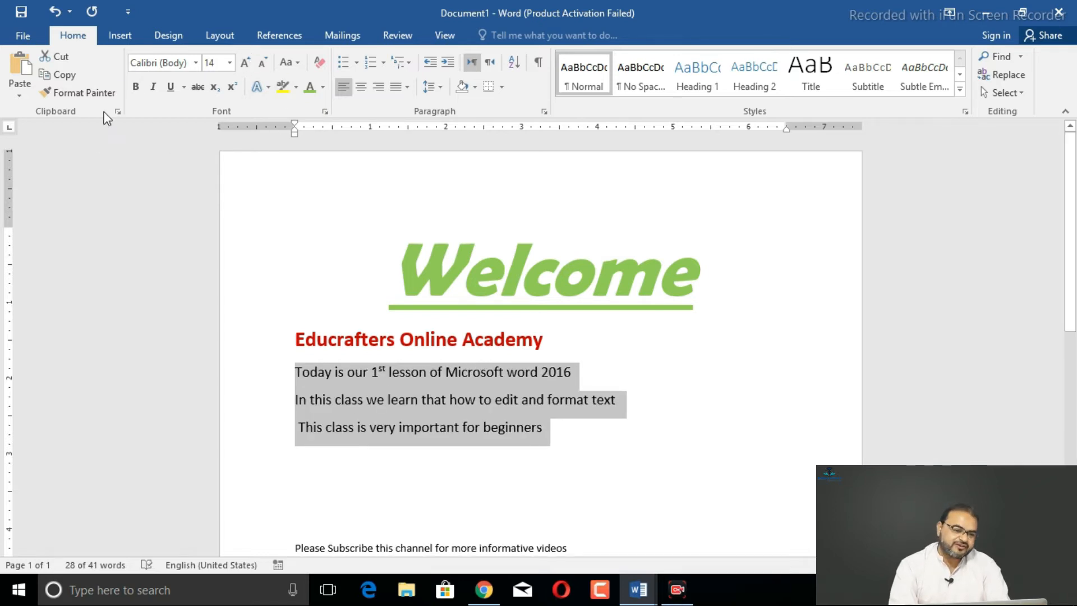
left_click(136, 87)
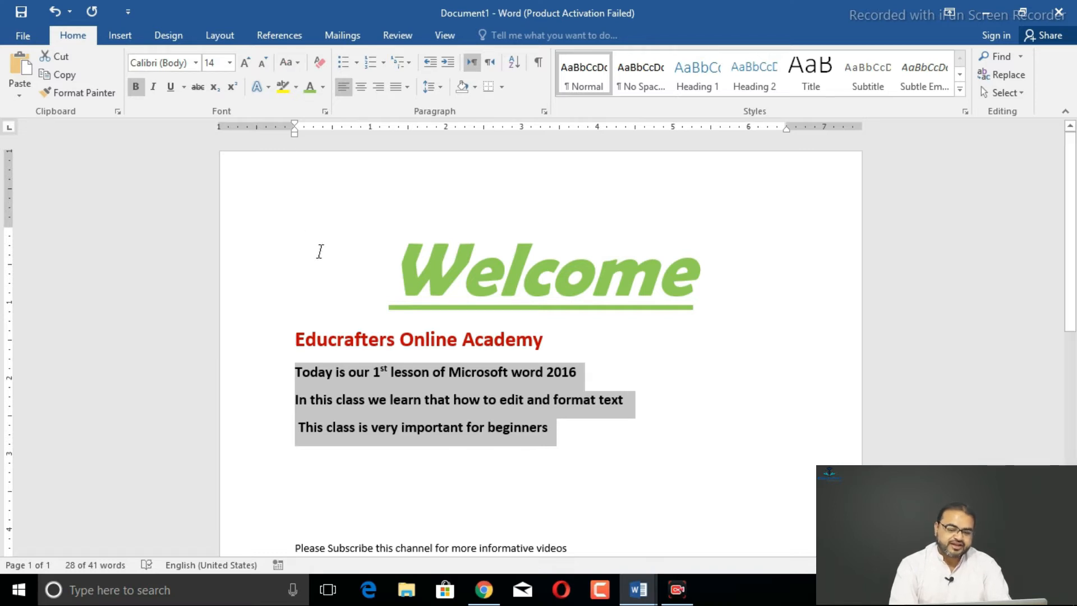
left_click(292, 65)
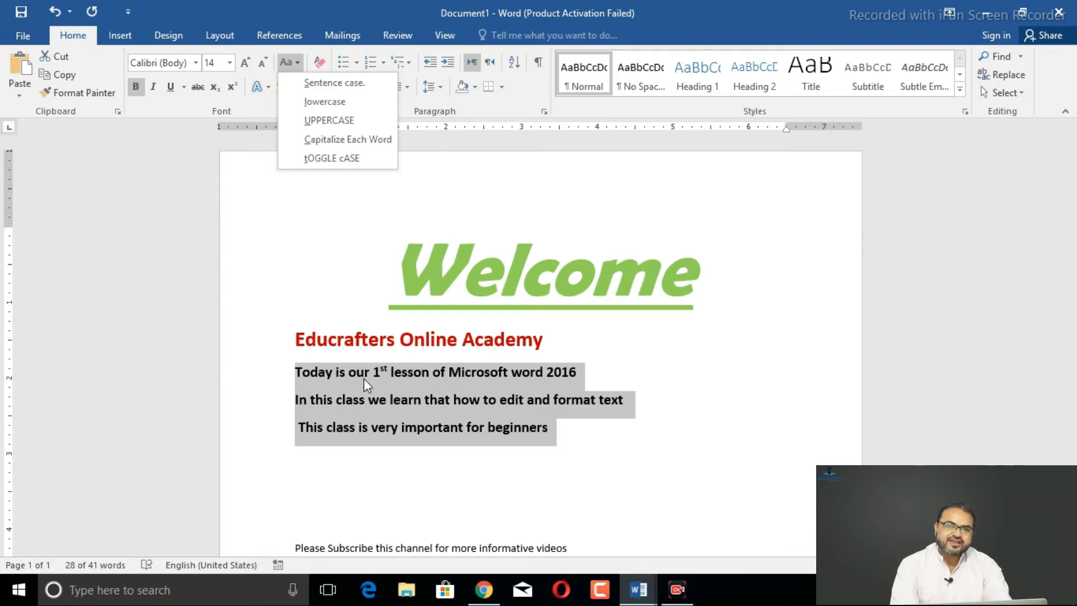
left_click(343, 374)
left_click(295, 372)
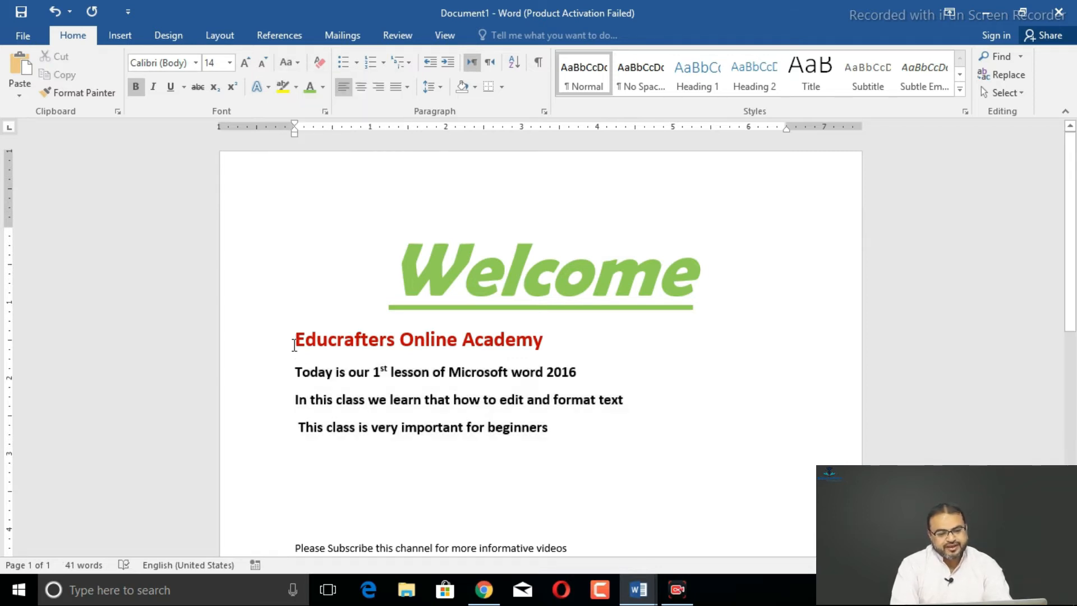
Try Sentence case and lowercase in turn on the "Educrafters Online Academy" line.
left_click_drag(292, 339, 516, 348)
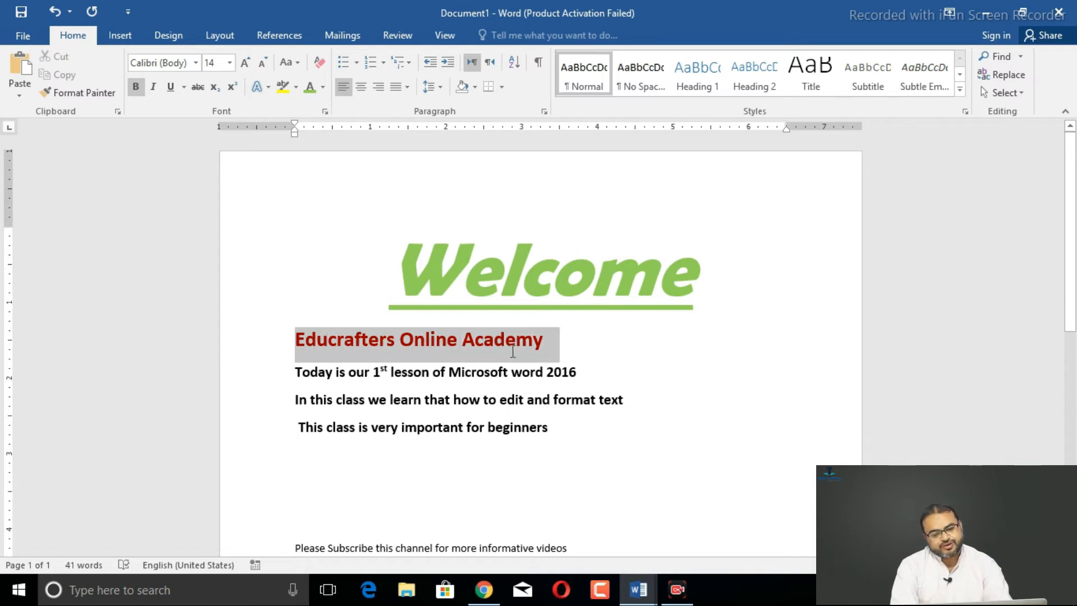
left_click(289, 63)
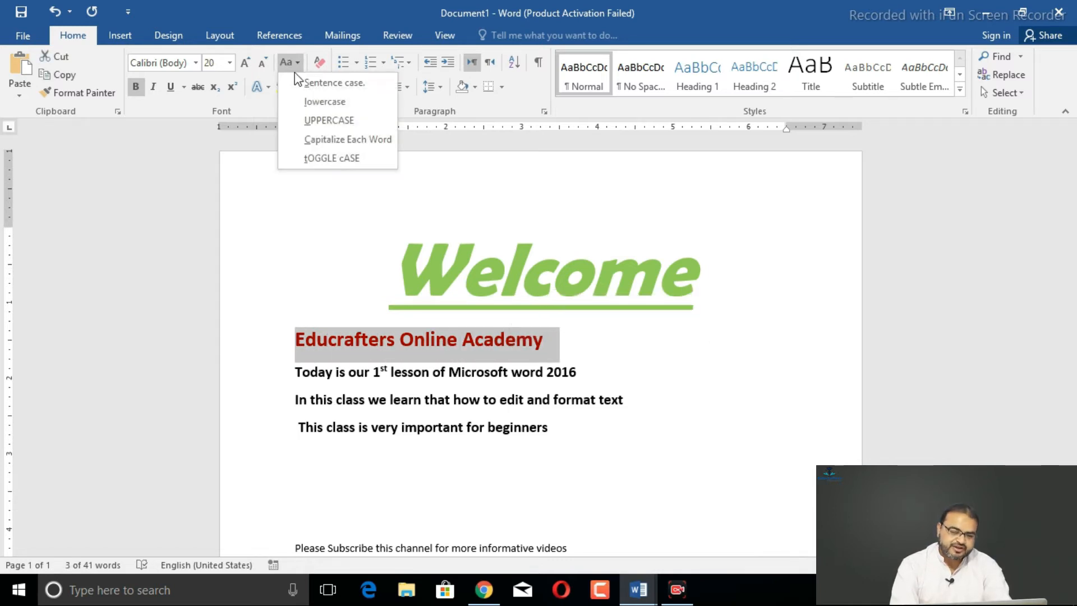
left_click(331, 83)
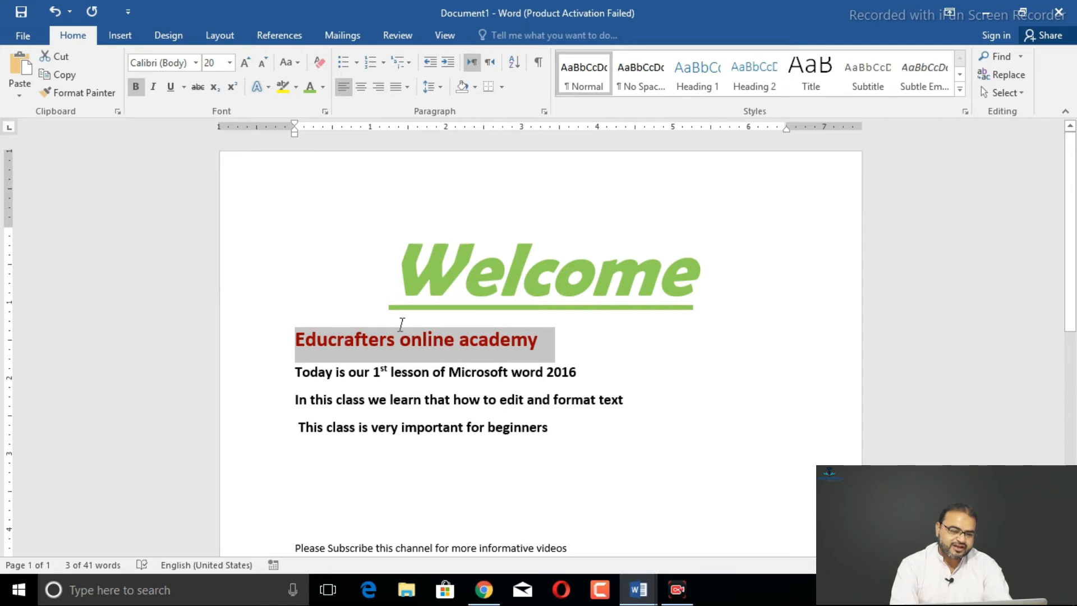
left_click(296, 64)
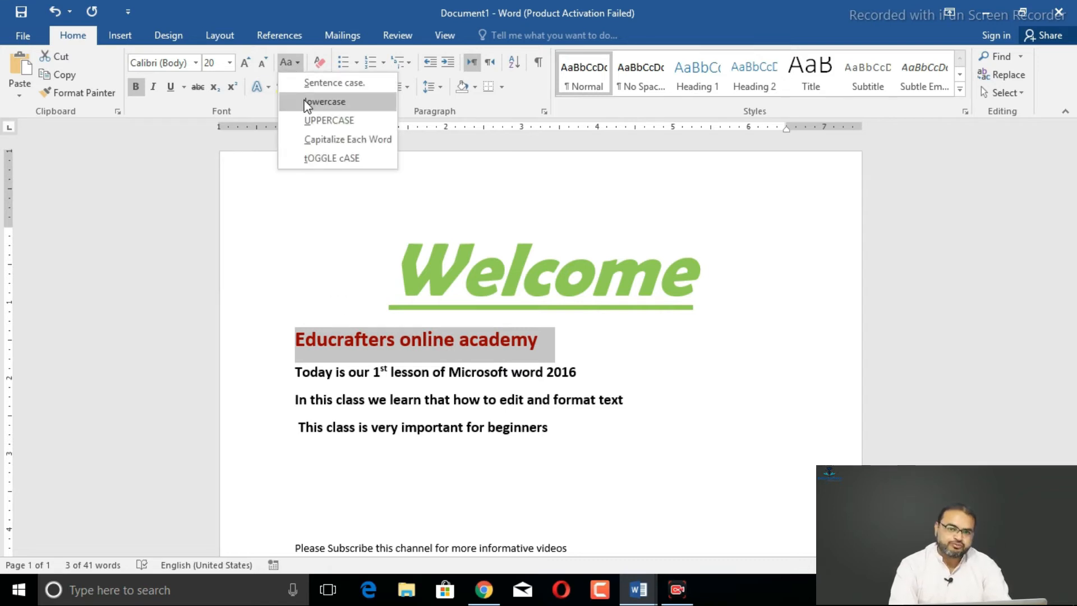
left_click(324, 102)
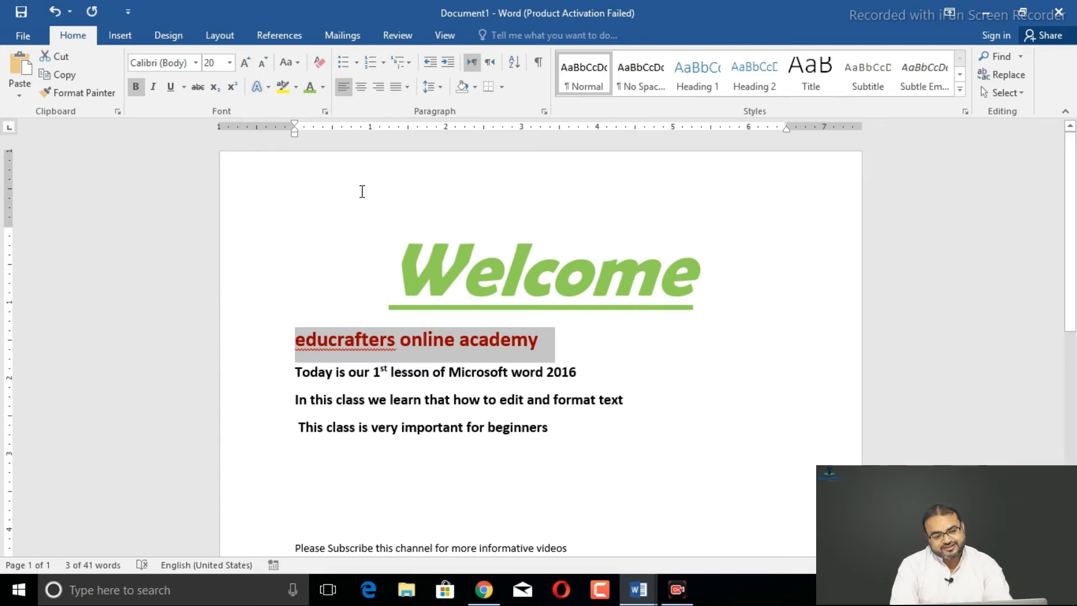
Convert the "educrafters online academy" line to UPPERCASE.
left_click(293, 63)
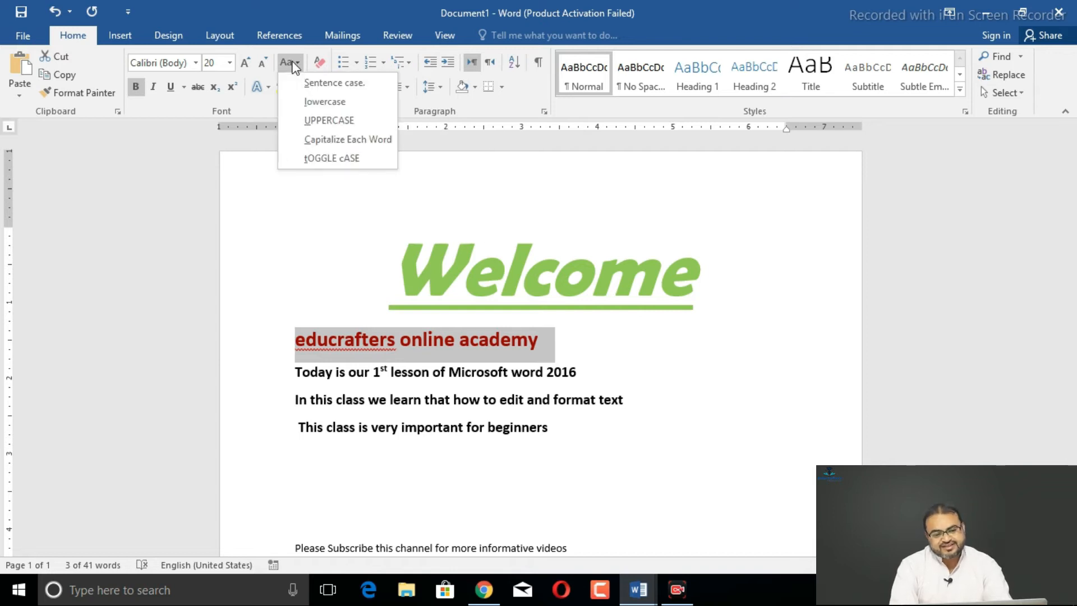
left_click(309, 122)
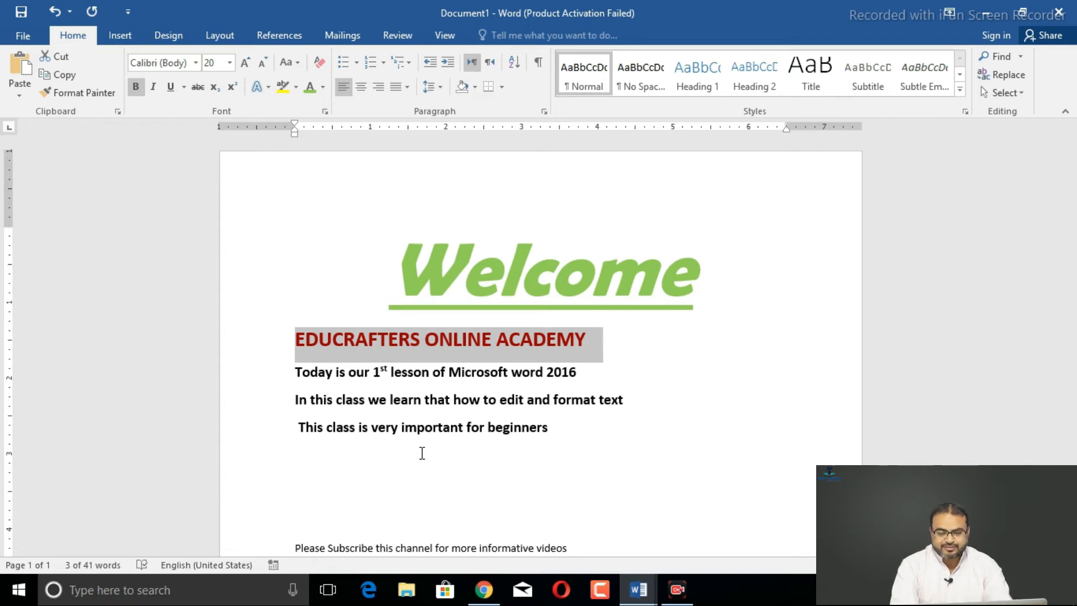
Try Capitalize Each Word and tOGGLE cASE in turn on the "Educrafters Online Academy" line.
left_click(297, 63)
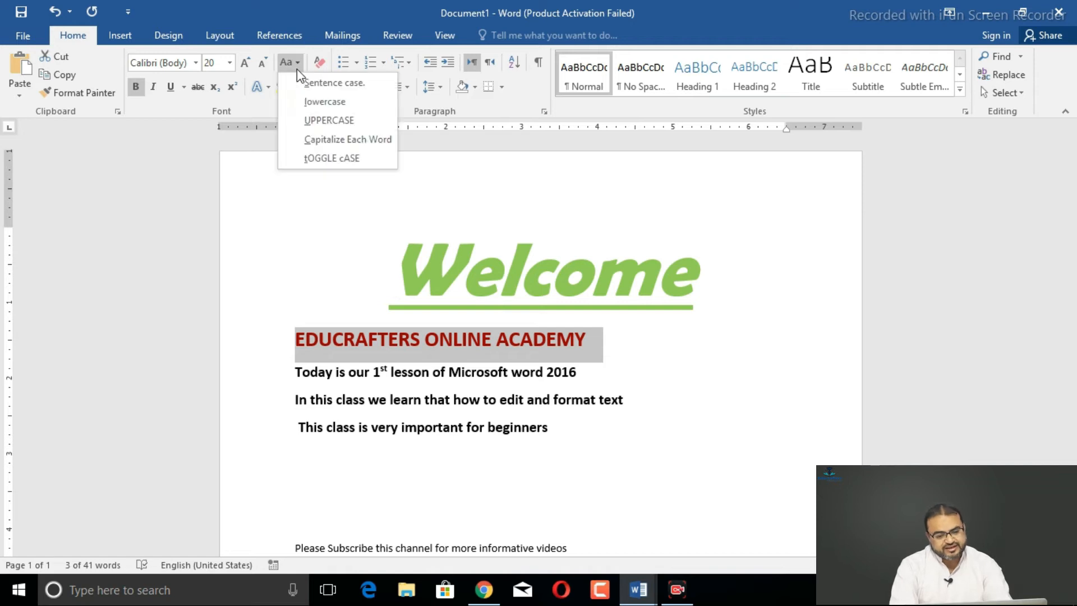
left_click(303, 139)
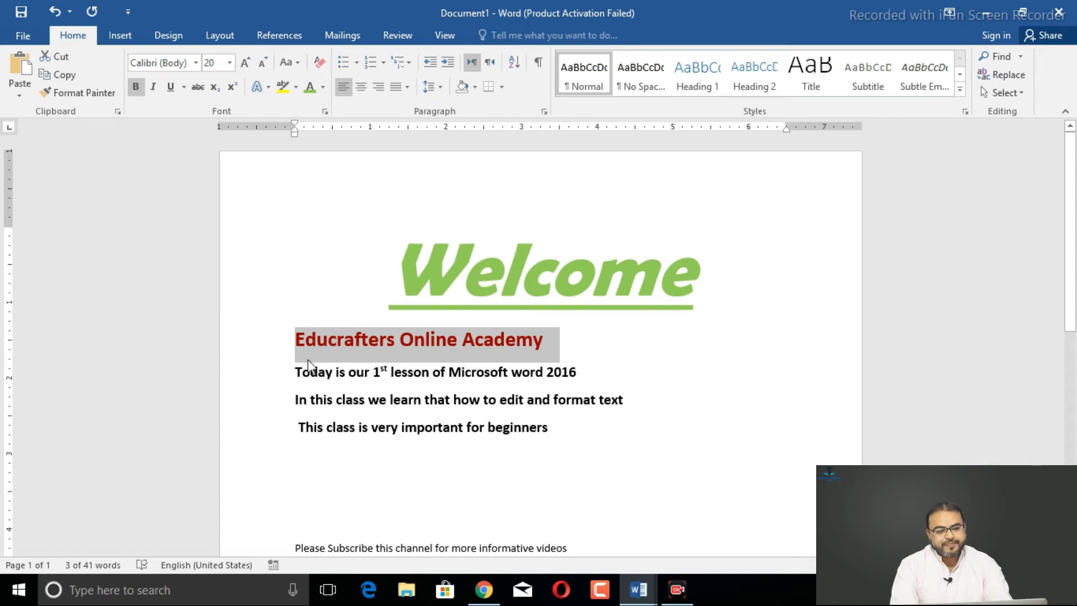
left_click(298, 58)
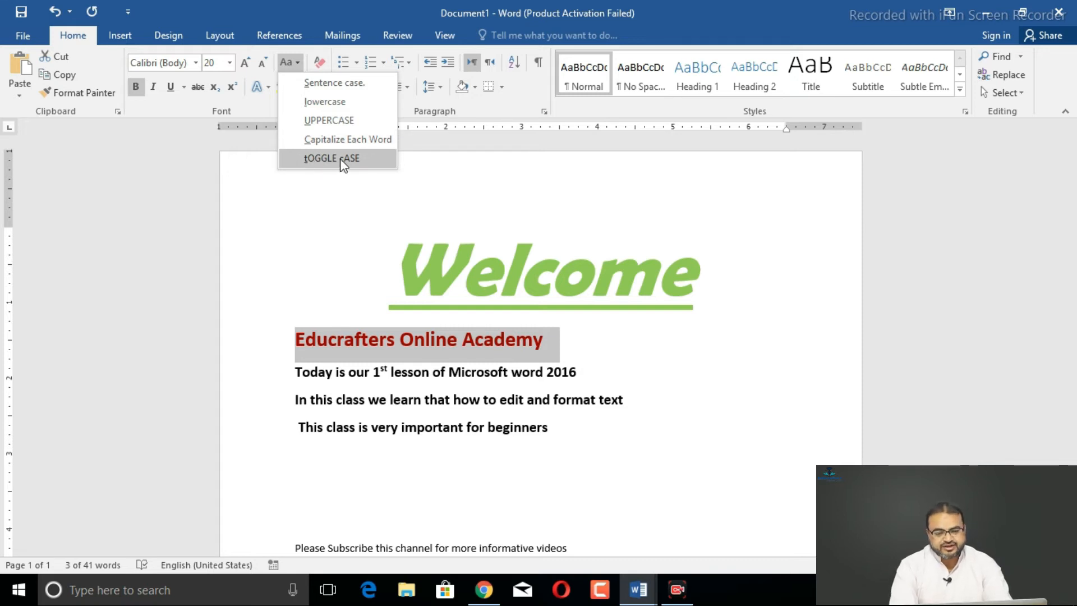
left_click(312, 157)
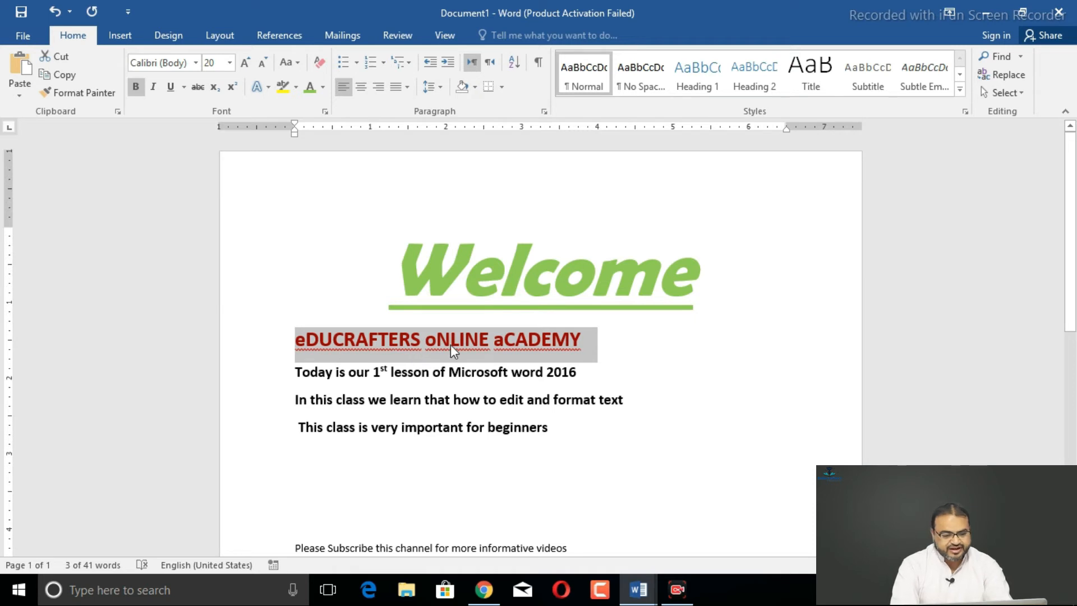
Set the letter case of the "Educrafters Online Academy" line to Capitalize Each Word.
left_click(291, 61)
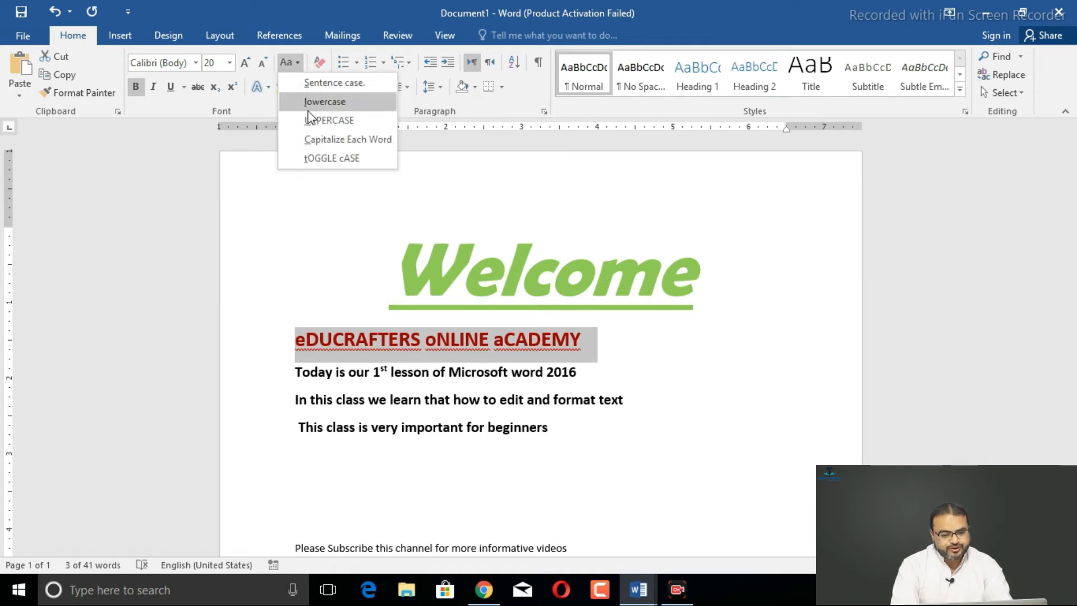
left_click(311, 135)
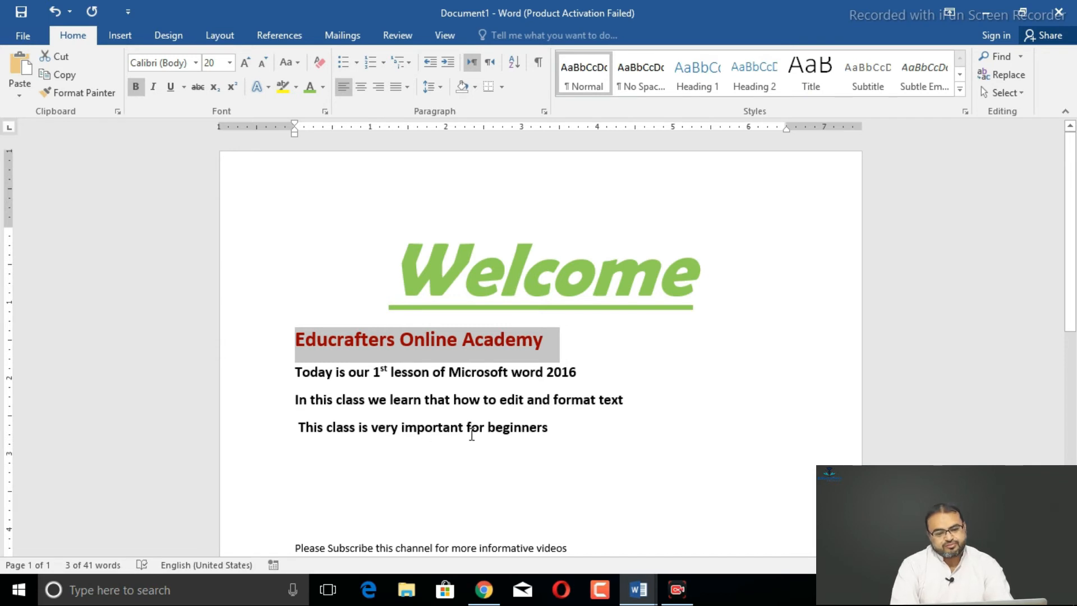
Highlight the word "beginners" in yellow.
left_click_drag(489, 429, 551, 429)
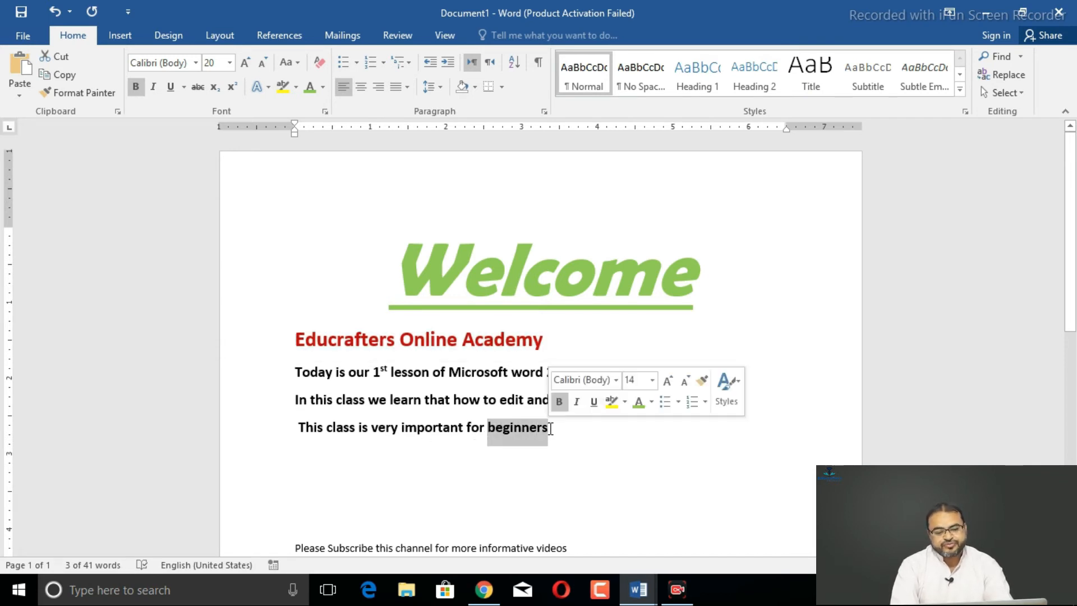
left_click(296, 87)
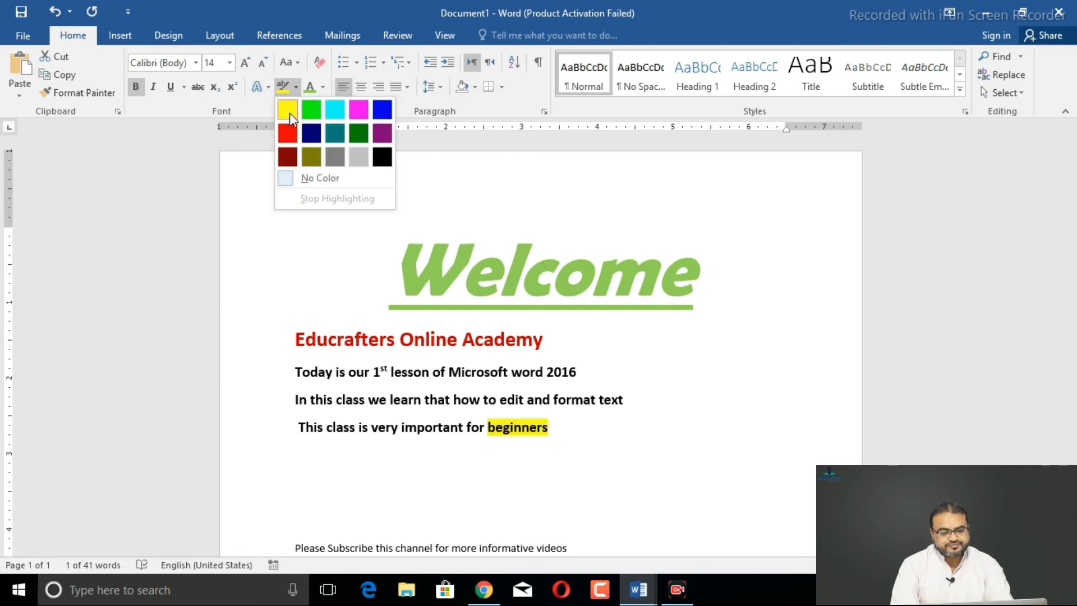
left_click(289, 110)
key("Right")
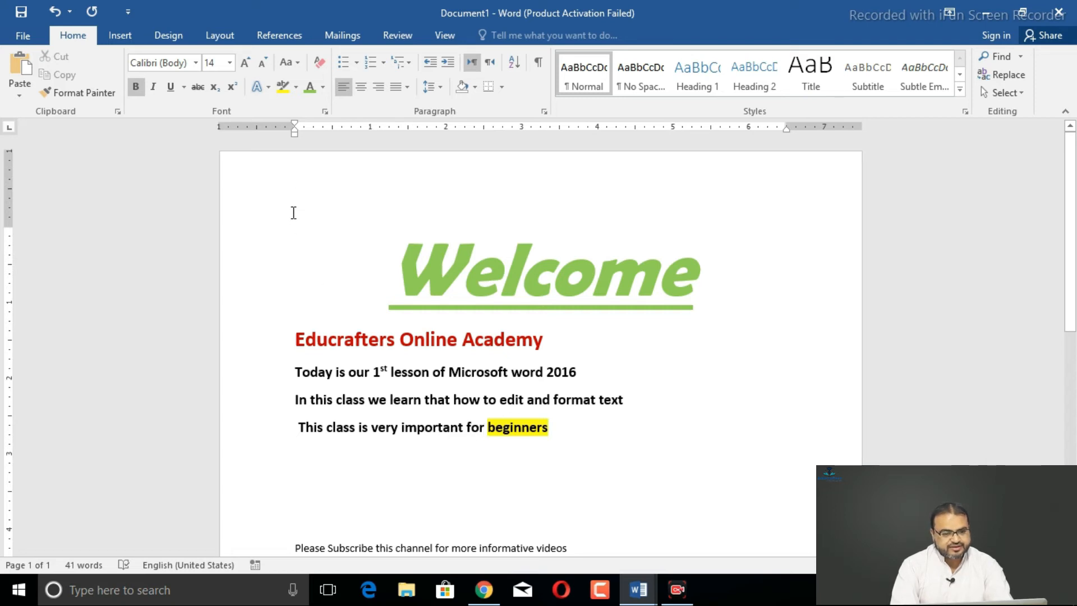
Apply the preset text effect with black fill and a hard blue shadow to the "Welcome" heading.
scroll(878, 394, "down", 2)
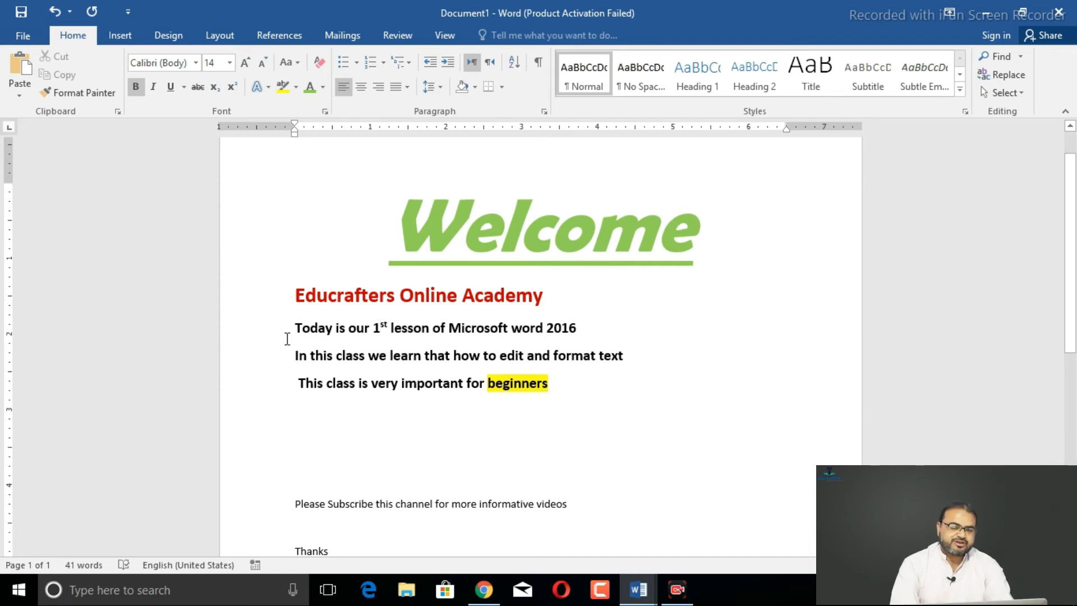
left_click(379, 241)
left_click_drag(380, 241, 720, 240)
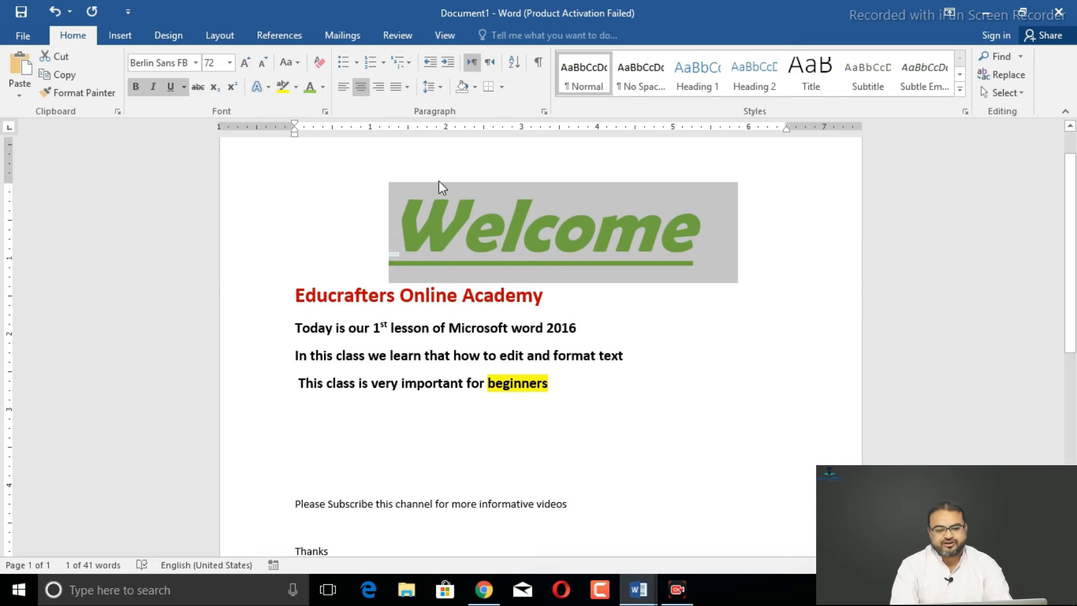
left_click(269, 88)
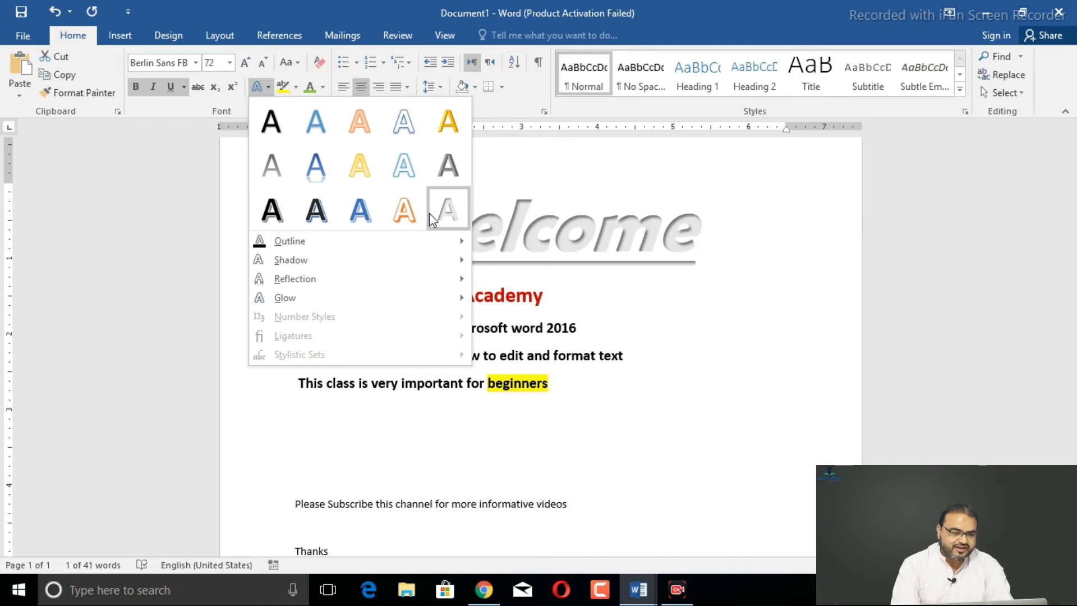
left_click(317, 217)
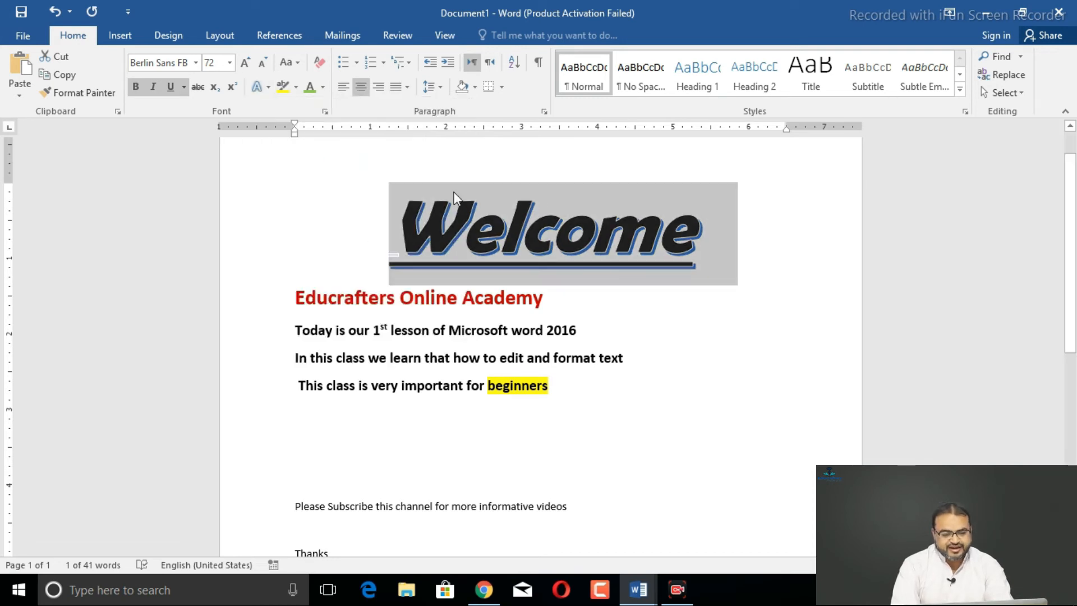
Give the "Welcome" text a standard Red outline with a weight of 3 pt.
left_click(268, 89)
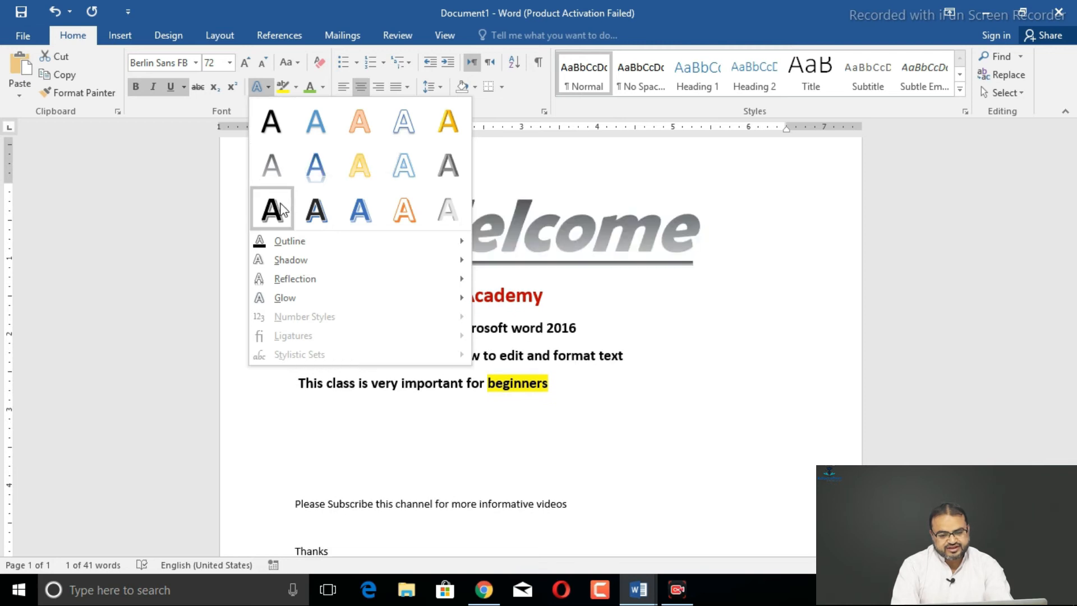
mouse_move(285, 245)
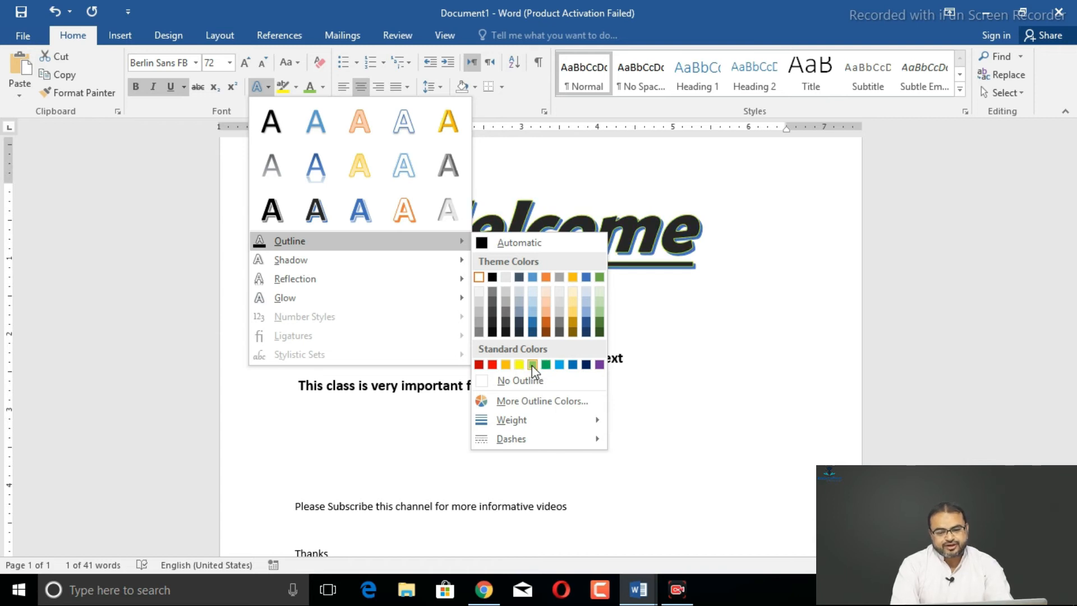
left_click(497, 366)
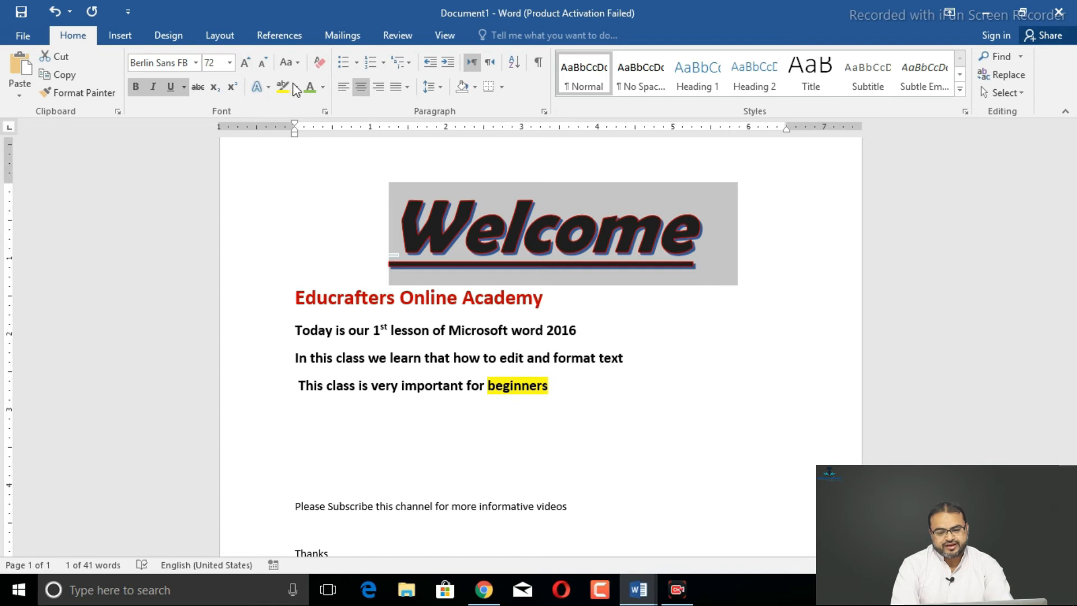
left_click(269, 87)
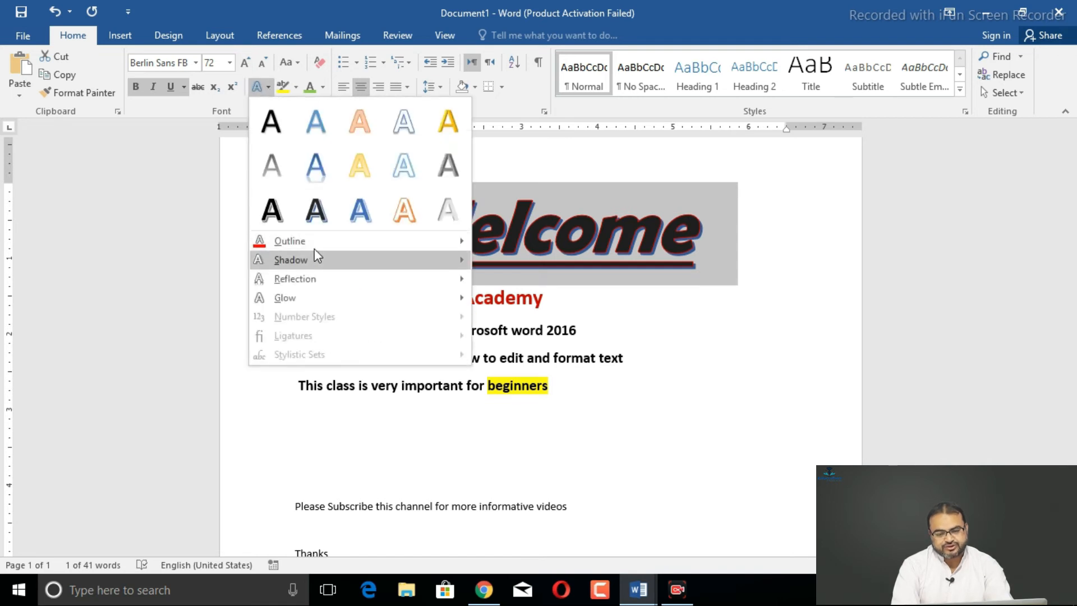
mouse_move(455, 242)
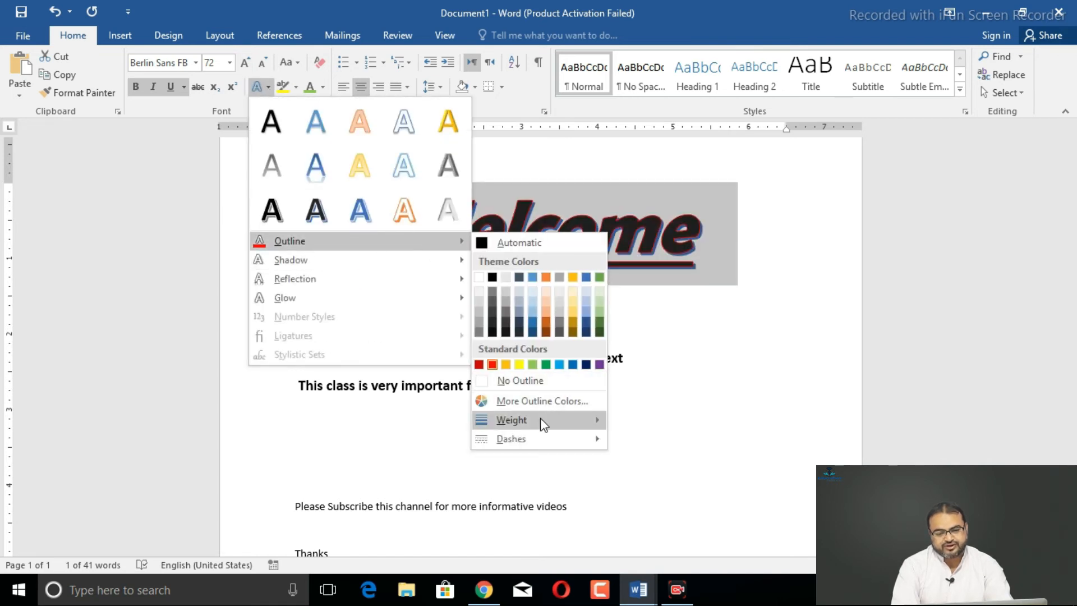
mouse_move(536, 422)
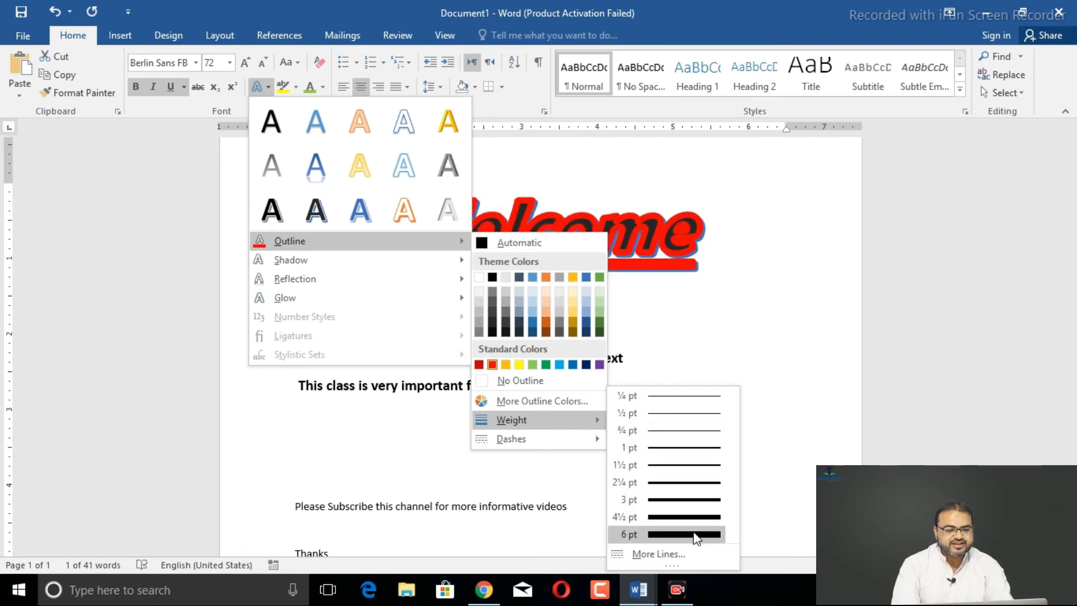
left_click(690, 504)
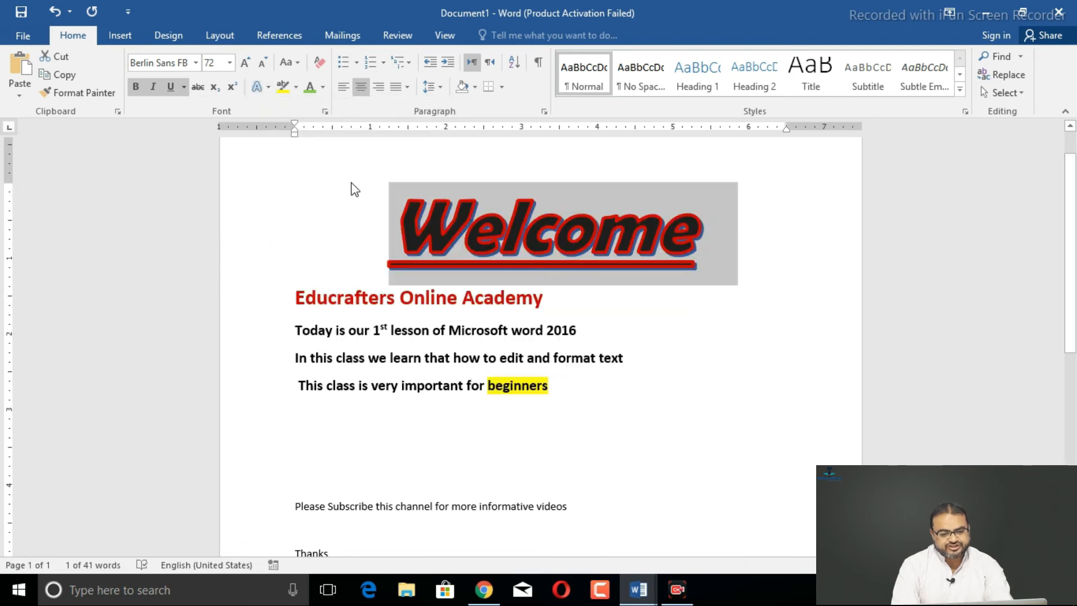
Apply an outer shadow offset to the left to the "Welcome" text.
left_click(268, 85)
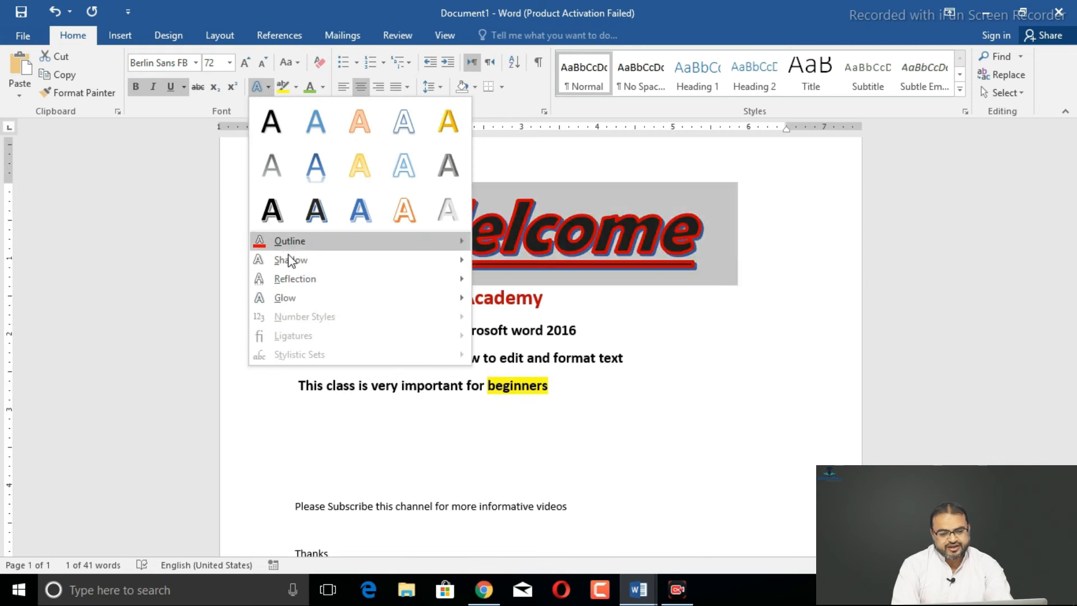
mouse_move(325, 259)
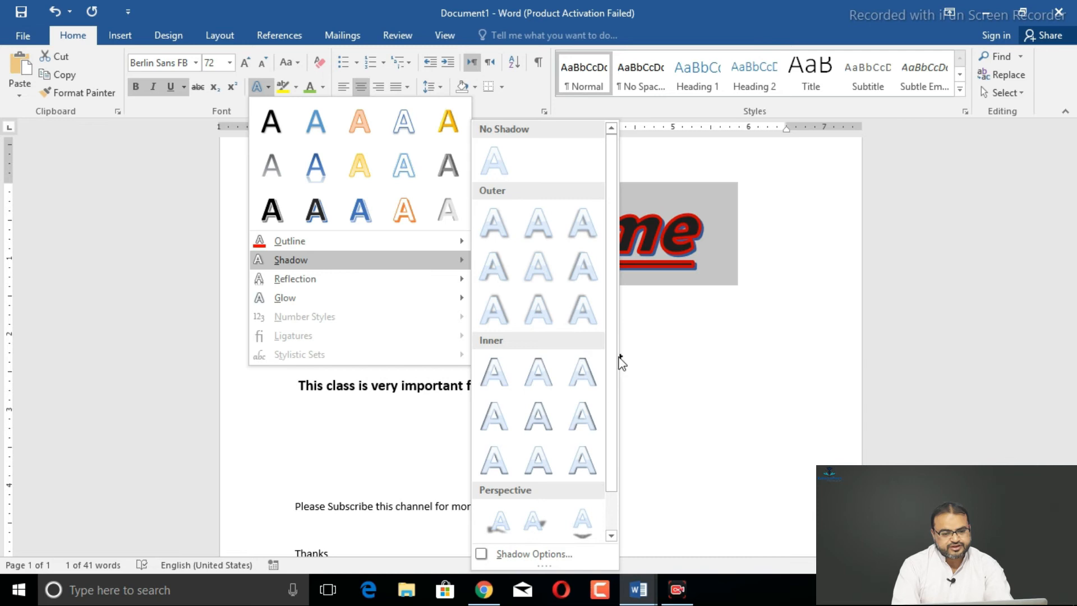
scroll(616, 358, "down", 1)
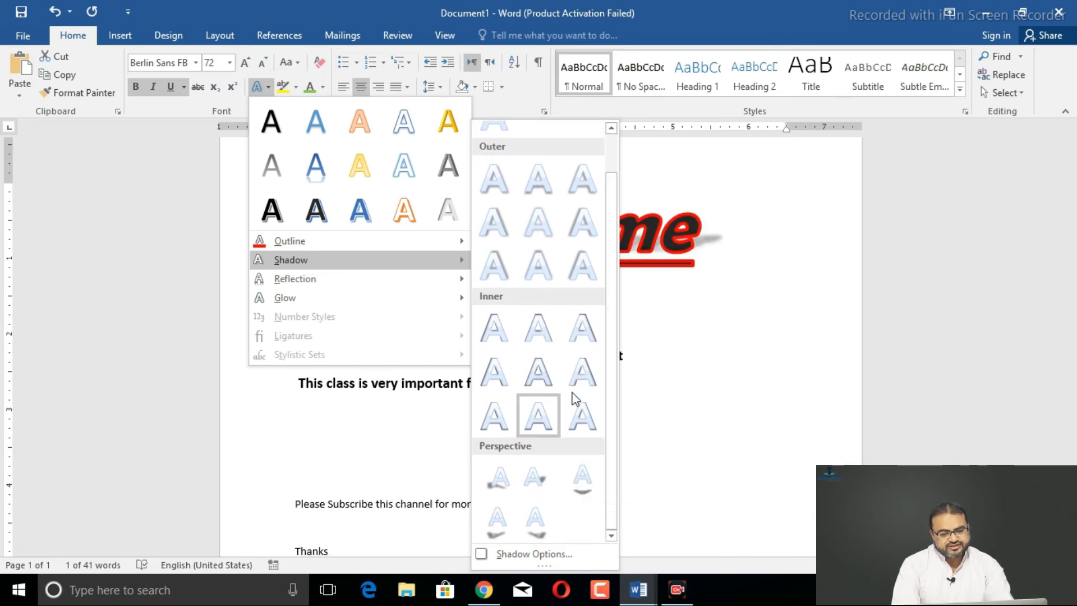
left_click(579, 212)
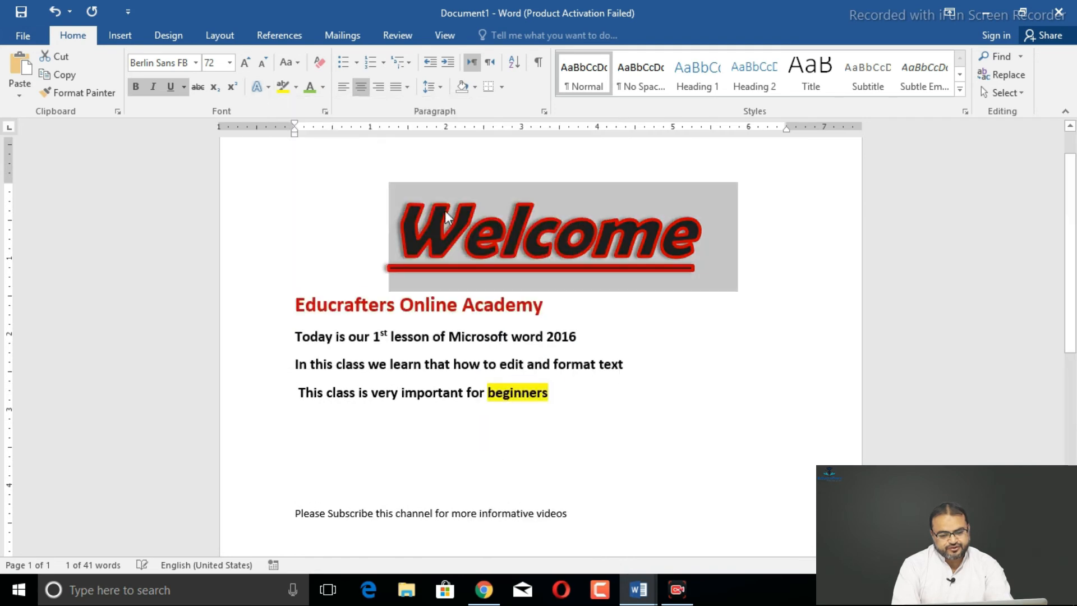
Add the last variation in the third row of reflections to the "Welcome" text.
left_click(266, 86)
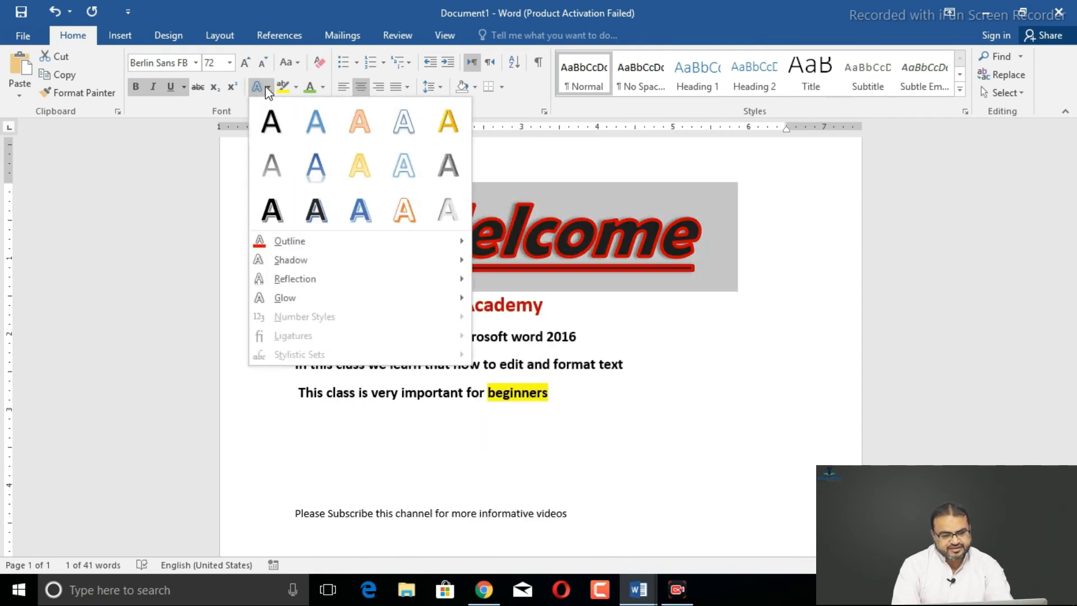
mouse_move(254, 260)
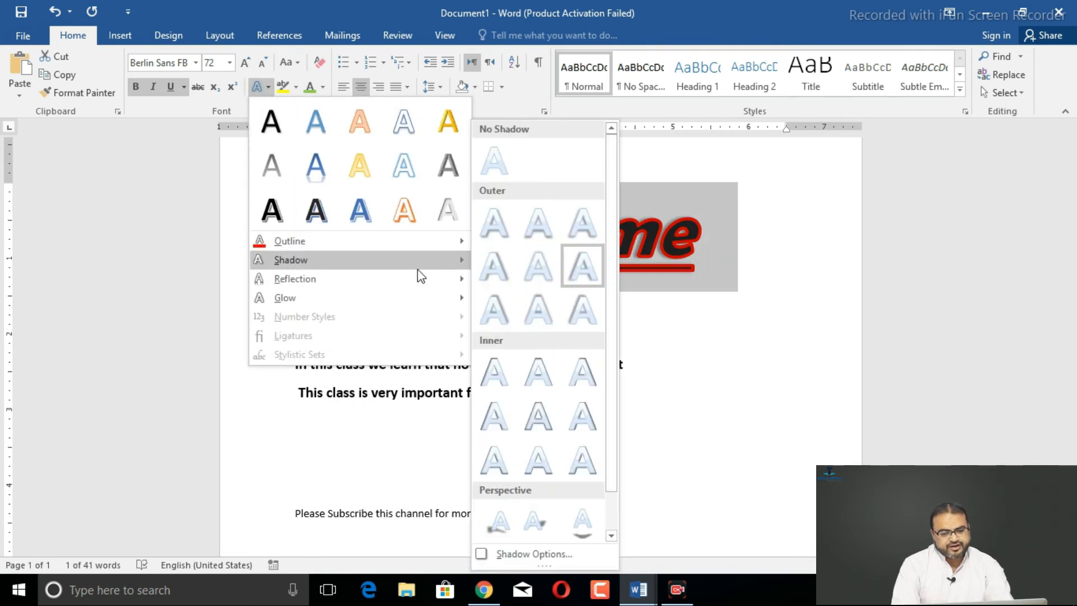
mouse_move(409, 275)
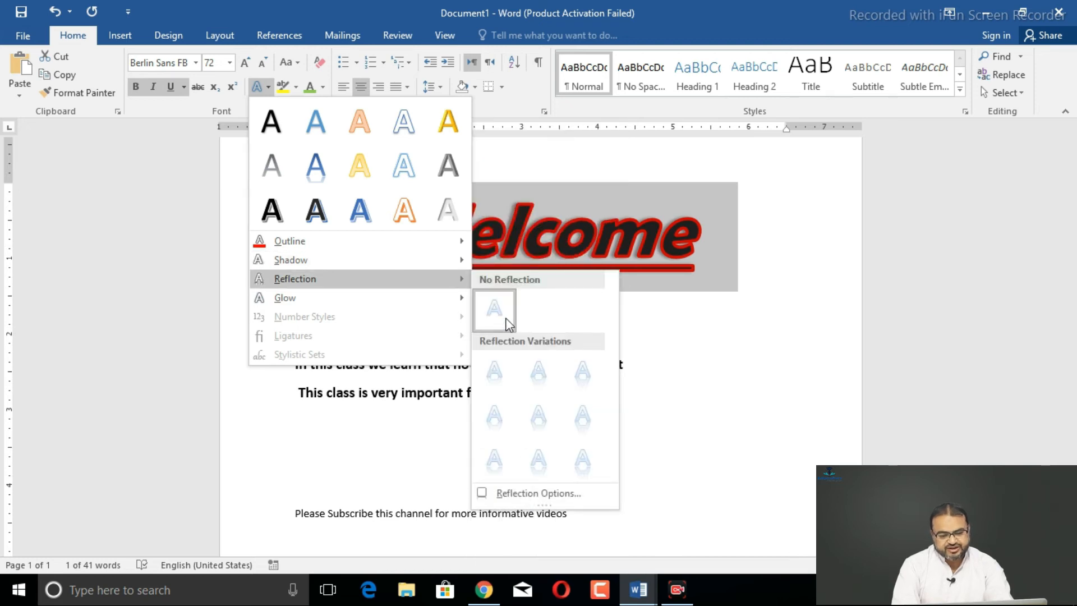
left_click(578, 449)
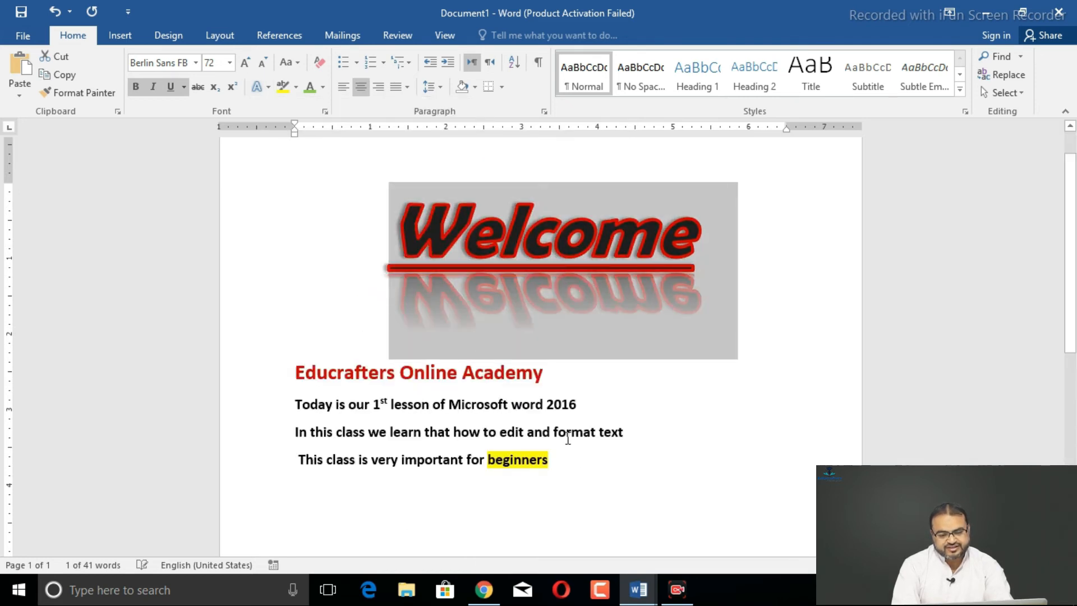
Add the gold glow variation from the third row to the "Welcome" text and deselect it.
left_click(267, 87)
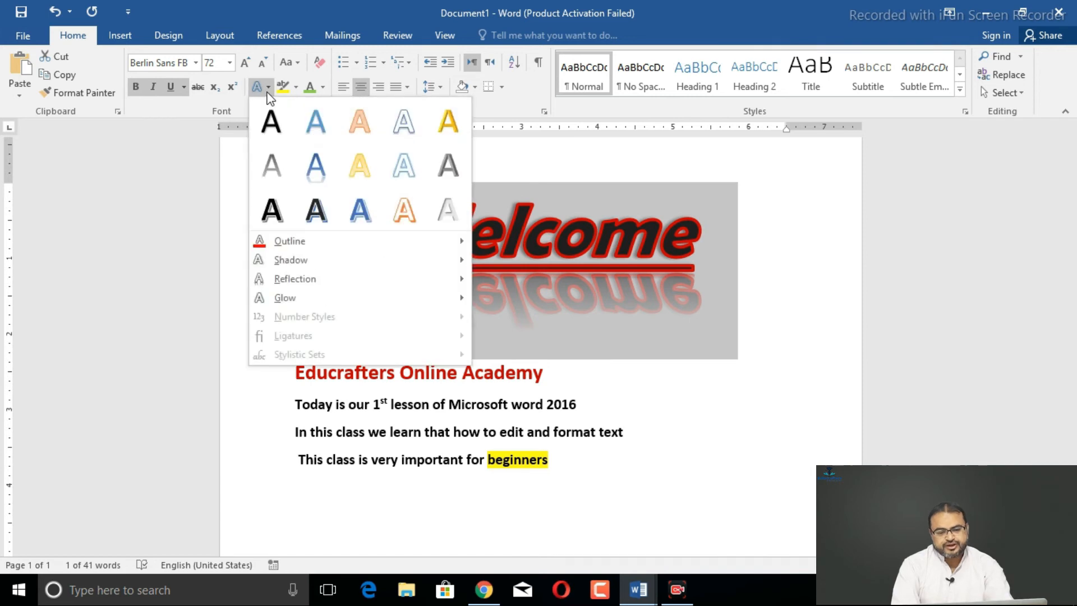
mouse_move(309, 296)
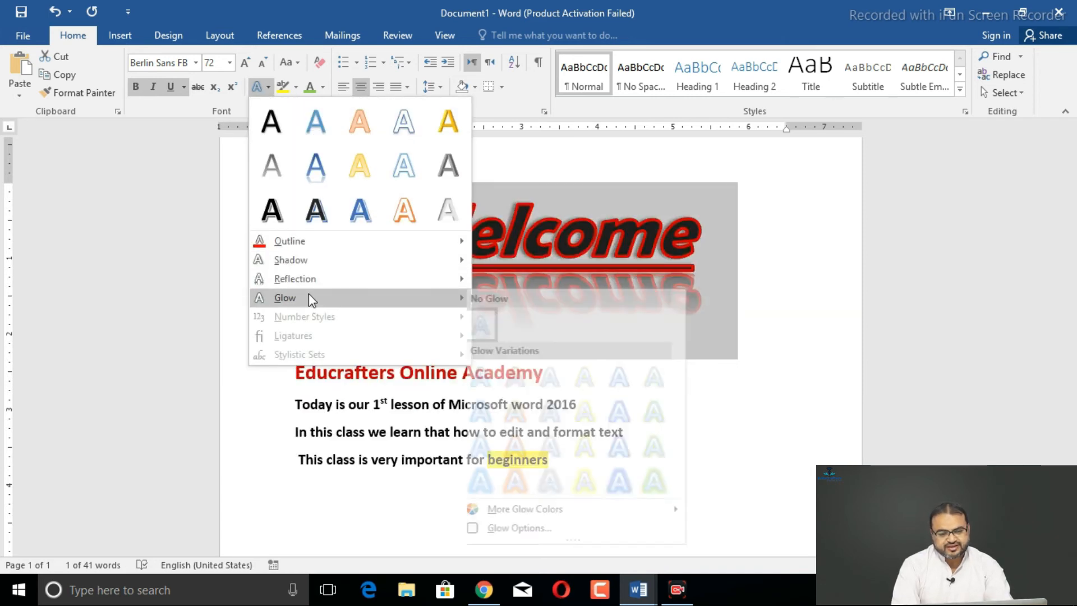
left_click(587, 445)
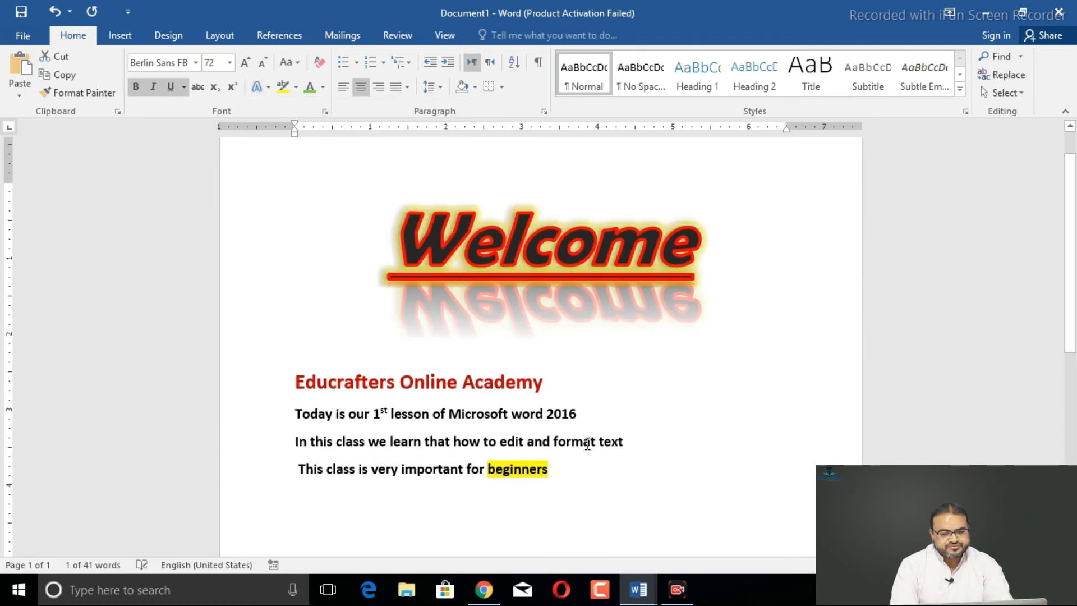
left_click(751, 319)
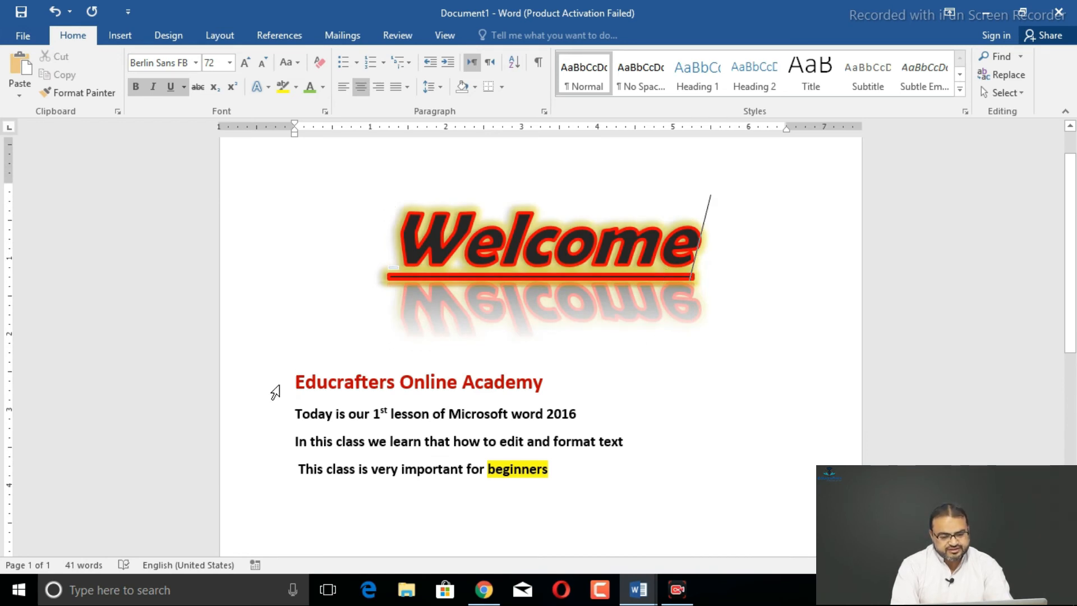
Apply the "Gradient Fill - Blue, Accent 1, Reflection" text effect to the three lines below "Educrafters Online Academy".
left_click_drag(275, 414, 275, 470)
left_click(262, 87)
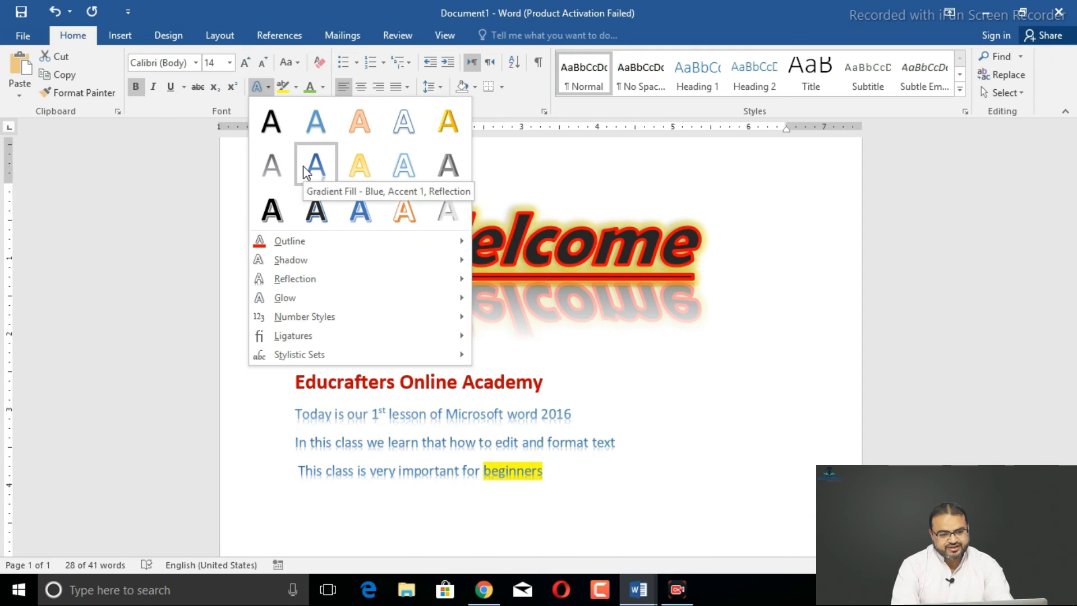
left_click(303, 166)
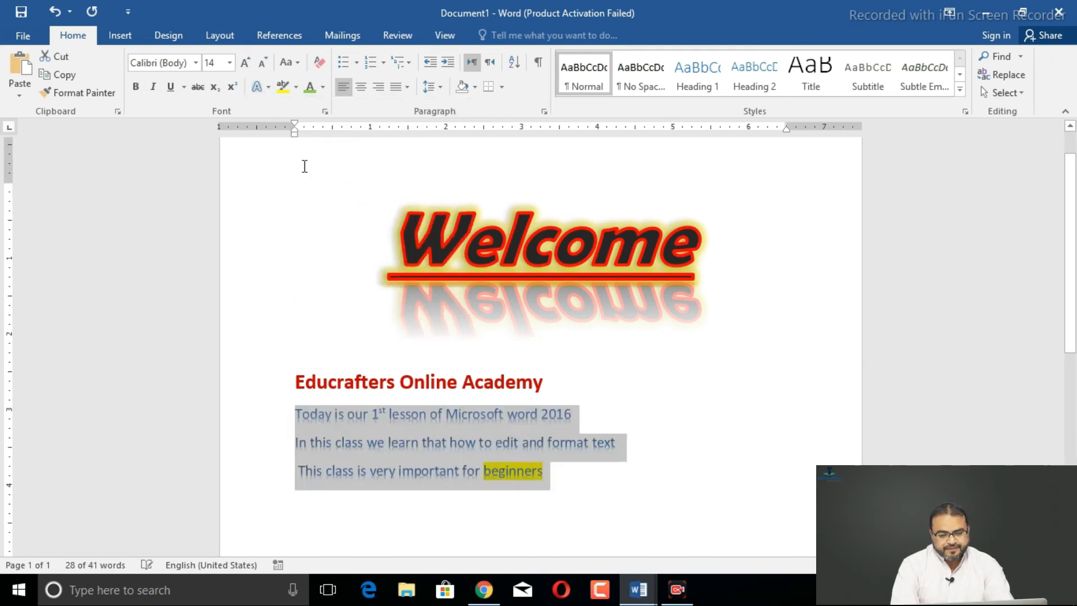
Enlarge the three blue lesson lines to font size 18.
left_click(247, 62)
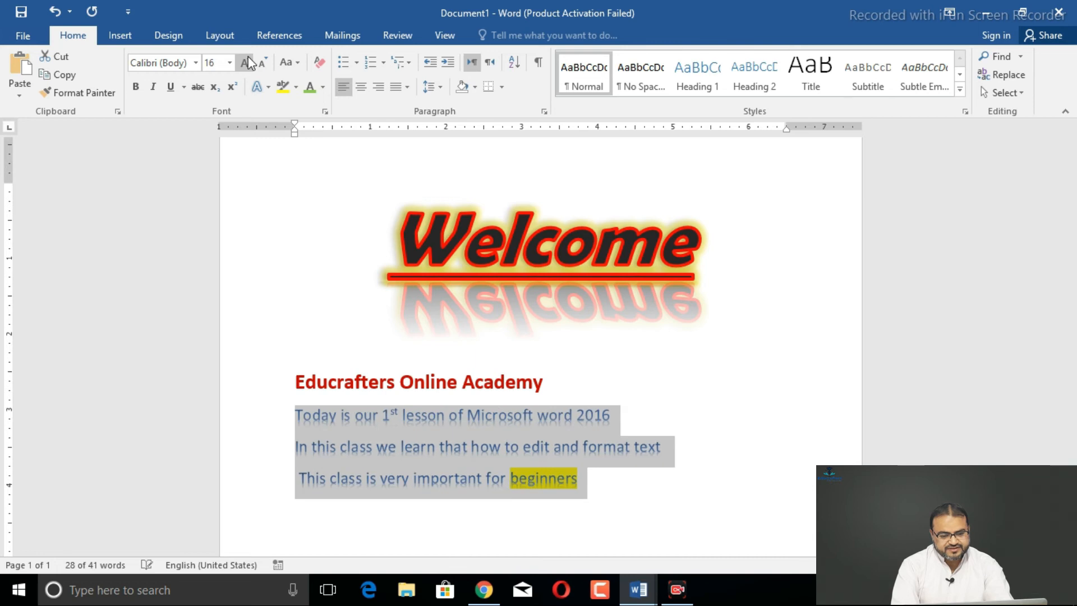
left_click(247, 63)
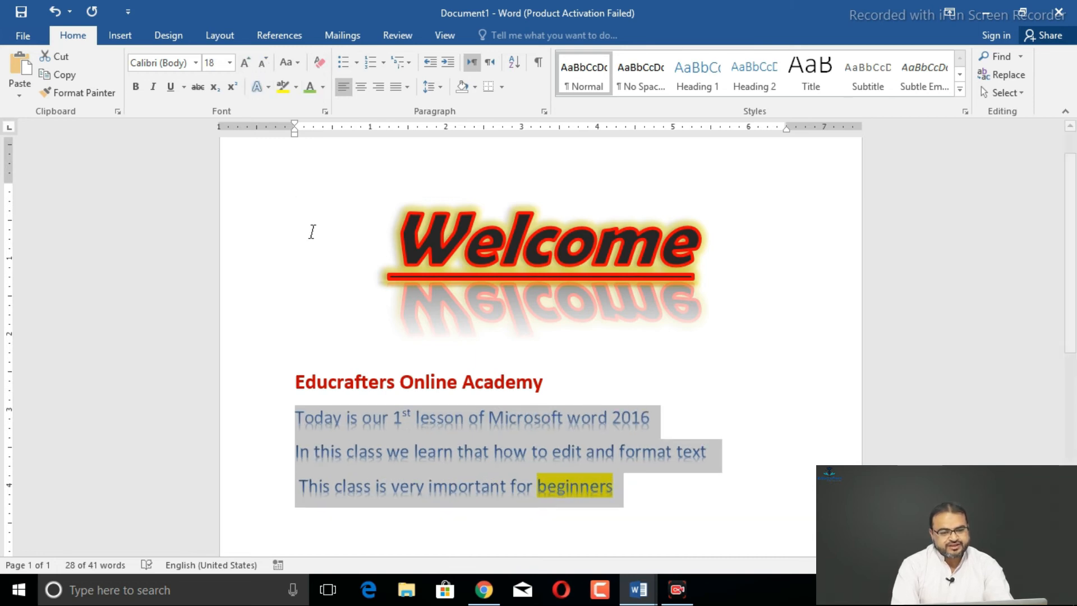
left_click_drag(1075, 275, 1076, 361)
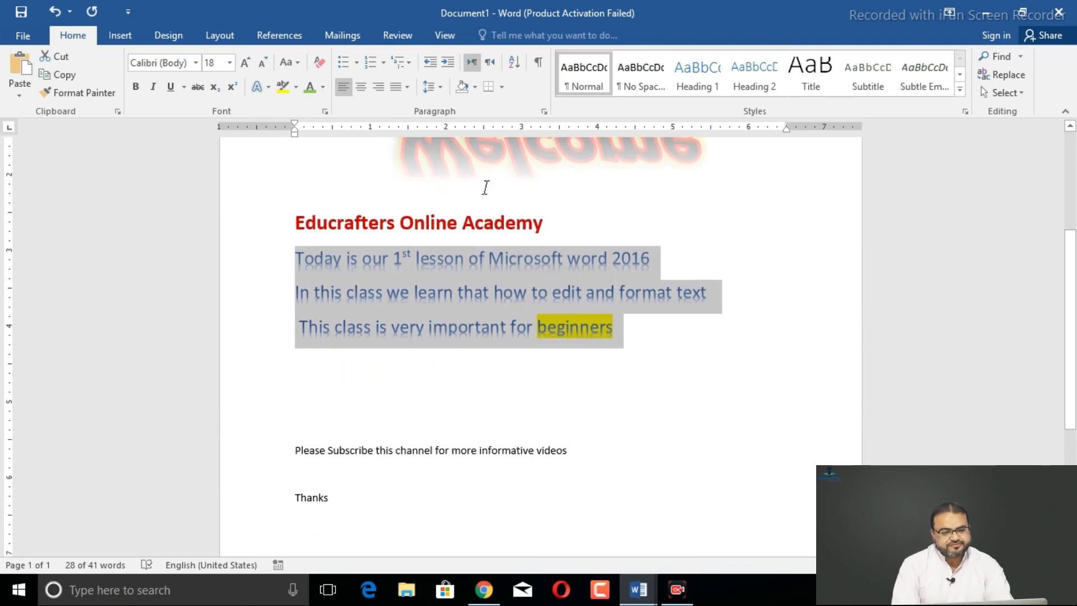